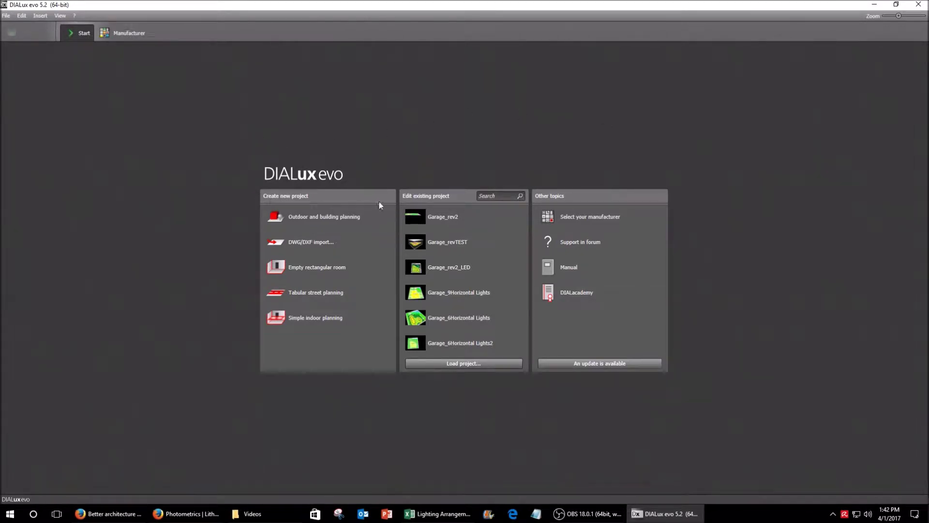
- Bring up the DIAL website in Firefox and highlight its introductory DIALux paragraph
{"action": "left_click", "coordinate": [114, 517]}
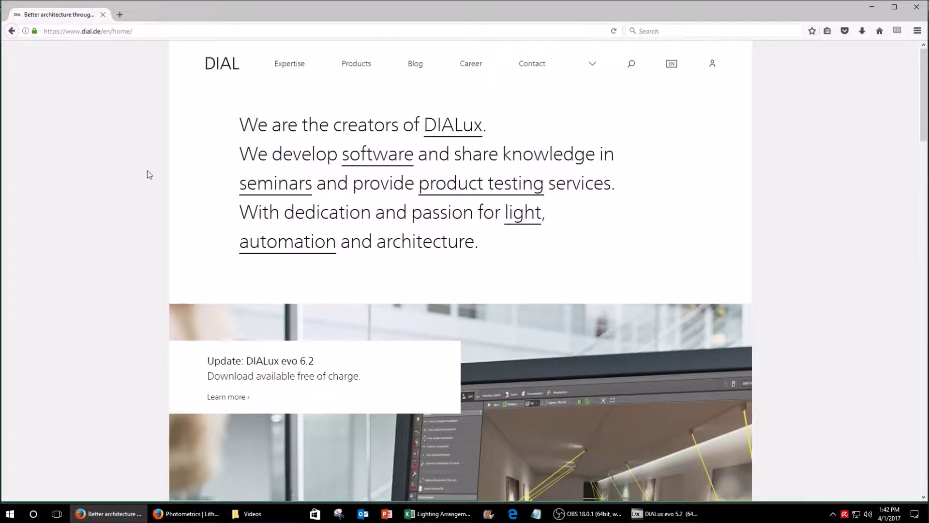
{"action": "left_click_drag", "start_coordinate": [247, 123], "coordinate": [488, 260]}
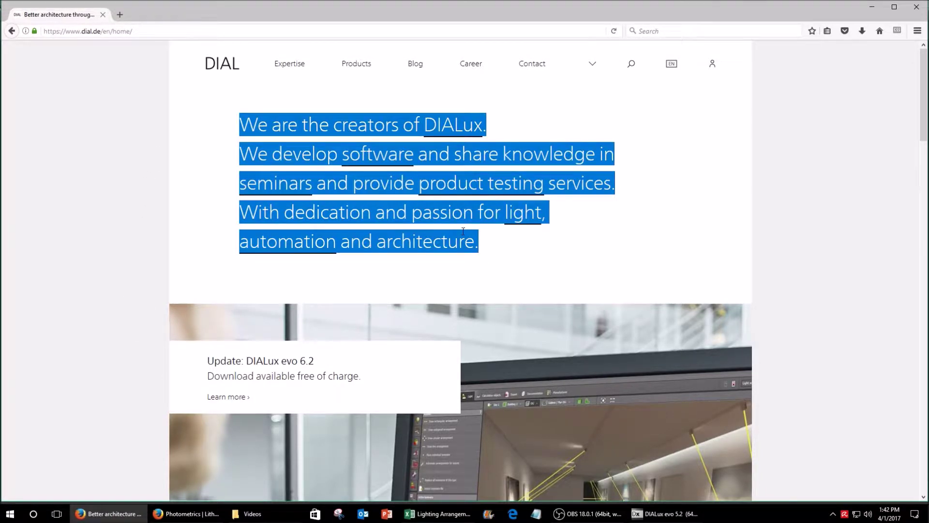
{"action": "left_click", "coordinate": [488, 260]}
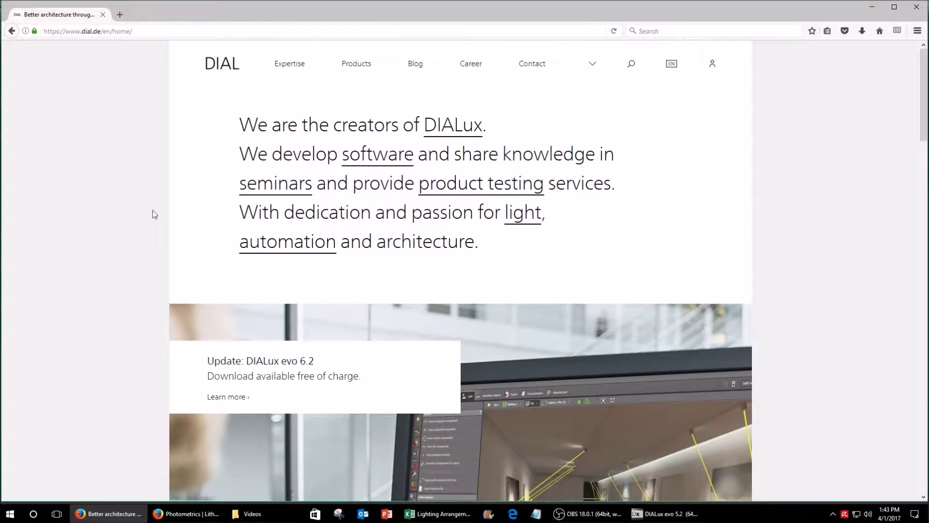
- Scroll down to the DIAL News ticker and back up, then return to DIALux evo
{"action": "scroll", "coordinate": [151, 215], "scroll_direction": "down", "scroll_amount": 2}
{"action": "scroll", "coordinate": [150, 216], "scroll_direction": "down", "scroll_amount": 10}
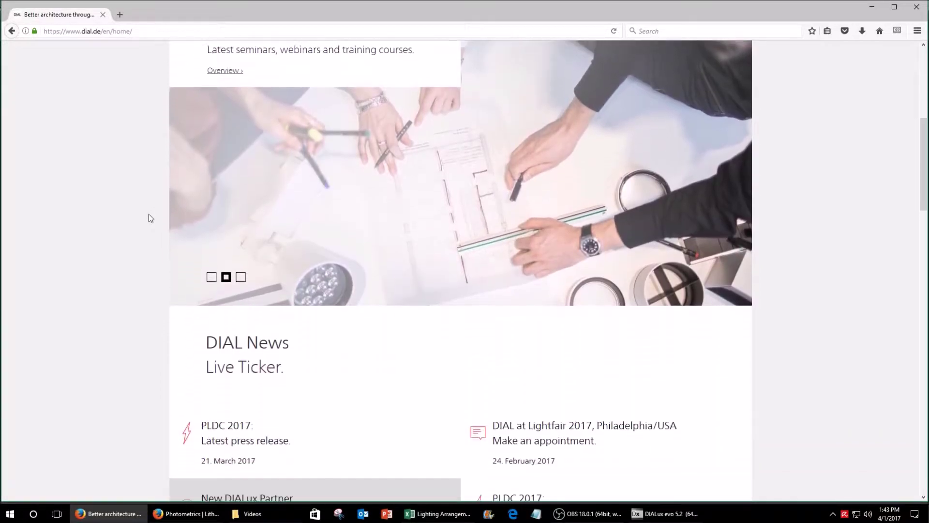
{"action": "scroll", "coordinate": [150, 215], "scroll_direction": "up", "scroll_amount": 12}
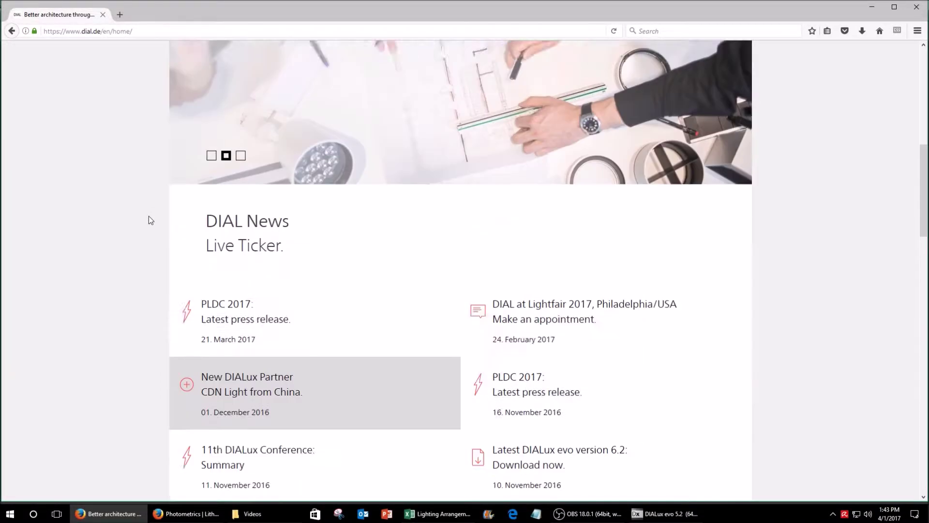
{"action": "left_click", "coordinate": [647, 516]}
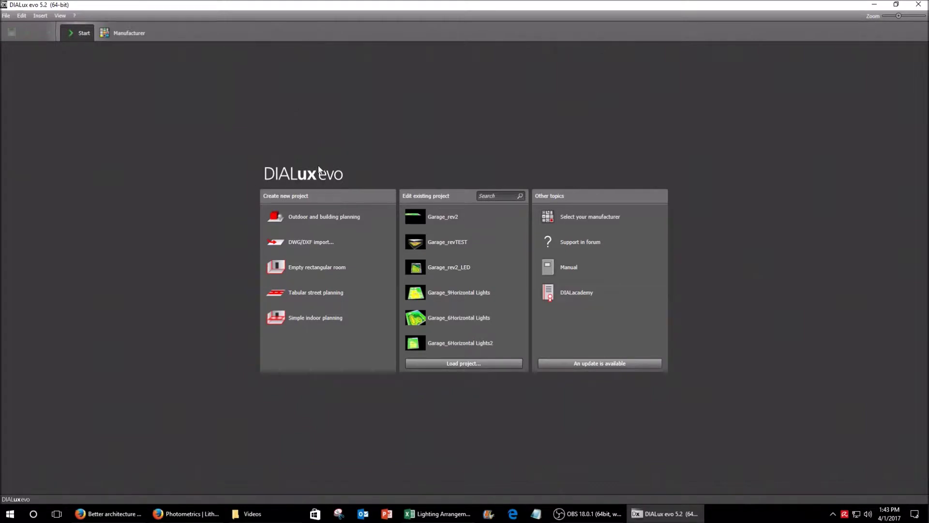
- Open Garage_rev2 from the Edit existing project list on the DIALux evo start screen
{"action": "left_click", "coordinate": [454, 219]}
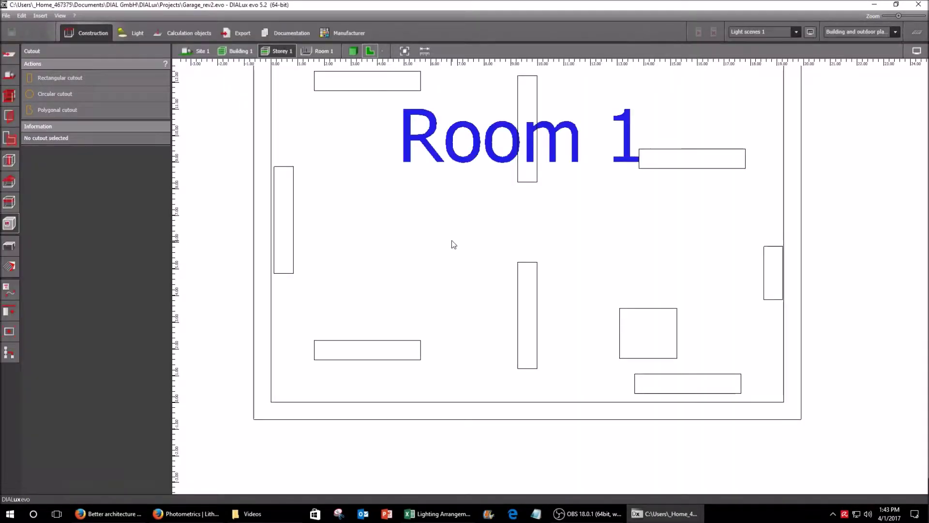
- Show Garage_rev2 in a low oblique 3D view with false-colour illuminance rendering turned off
{"action": "scroll", "coordinate": [286, 220], "scroll_direction": "down", "scroll_amount": 5}
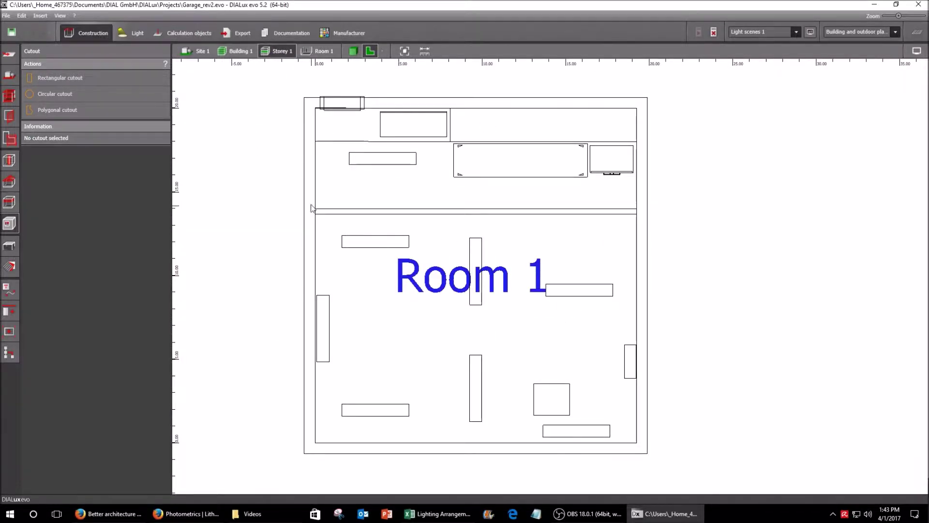
{"action": "left_click", "coordinate": [352, 51]}
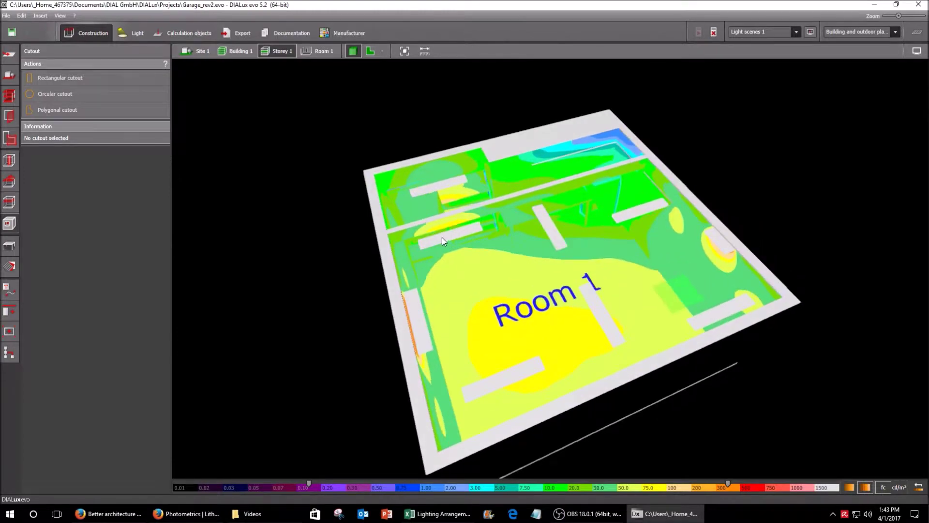
{"action": "scroll", "coordinate": [443, 238], "scroll_direction": "up", "scroll_amount": 5}
{"action": "scroll", "coordinate": [444, 238], "scroll_direction": "down", "scroll_amount": 5}
{"action": "right_click_drag", "start_coordinate": [533, 213], "coordinate": [635, 275]}
{"action": "left_click", "coordinate": [916, 50]}
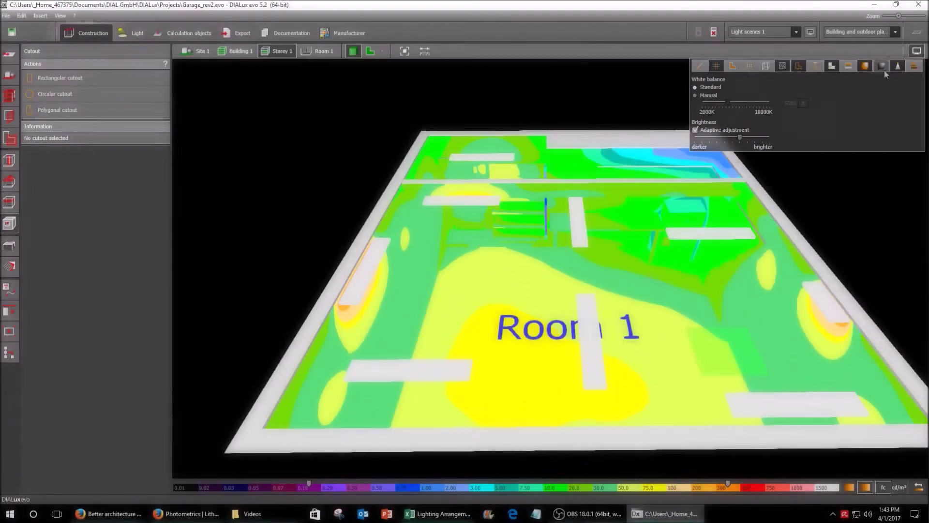
{"action": "left_click", "coordinate": [865, 66]}
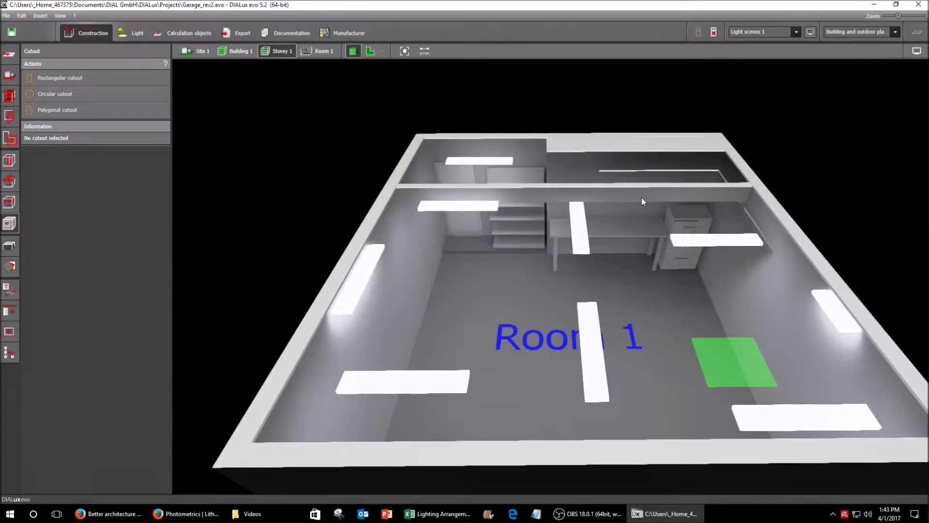
- Orbit into the grey garage interior to look along the shelves and desk
{"action": "right_click_drag", "start_coordinate": [713, 184], "coordinate": [614, 181]}
{"action": "scroll", "coordinate": [641, 186], "scroll_direction": "up", "scroll_amount": 5}
{"action": "right_click_drag", "start_coordinate": [498, 284], "coordinate": [474, 347]}
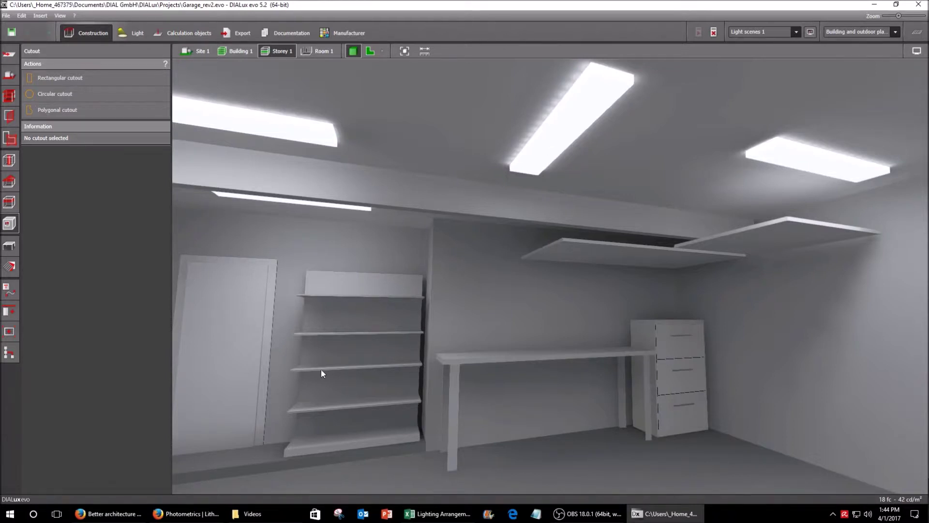
{"action": "mouse_move", "coordinate": [356, 362]}
{"action": "left_mouse_down"}
{"action": "mouse_move", "coordinate": [394, 351]}
{"action": "mouse_move", "coordinate": [345, 354]}
{"action": "left_mouse_up"}
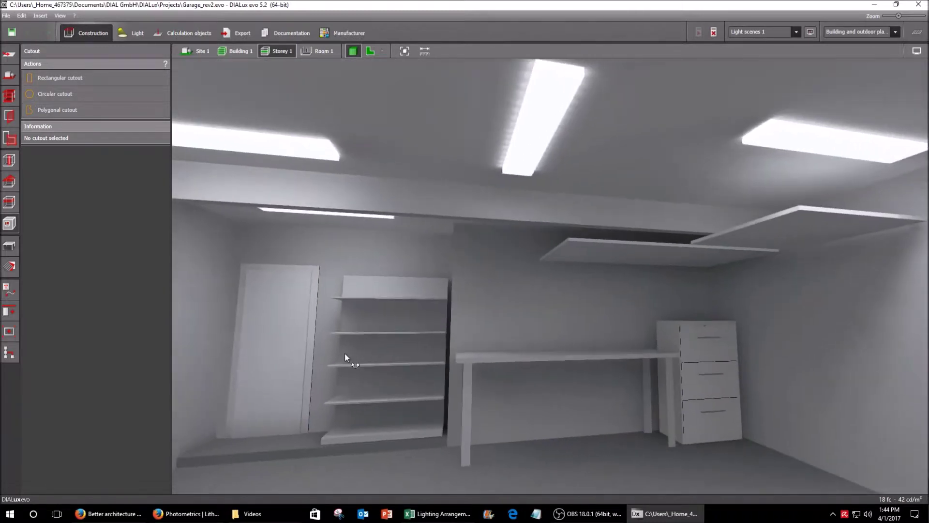
{"action": "mouse_move", "coordinate": [421, 324]}
{"action": "left_mouse_down"}
{"action": "mouse_move", "coordinate": [399, 325]}
{"action": "mouse_move", "coordinate": [442, 339]}
{"action": "mouse_move", "coordinate": [413, 334]}
{"action": "left_mouse_up"}
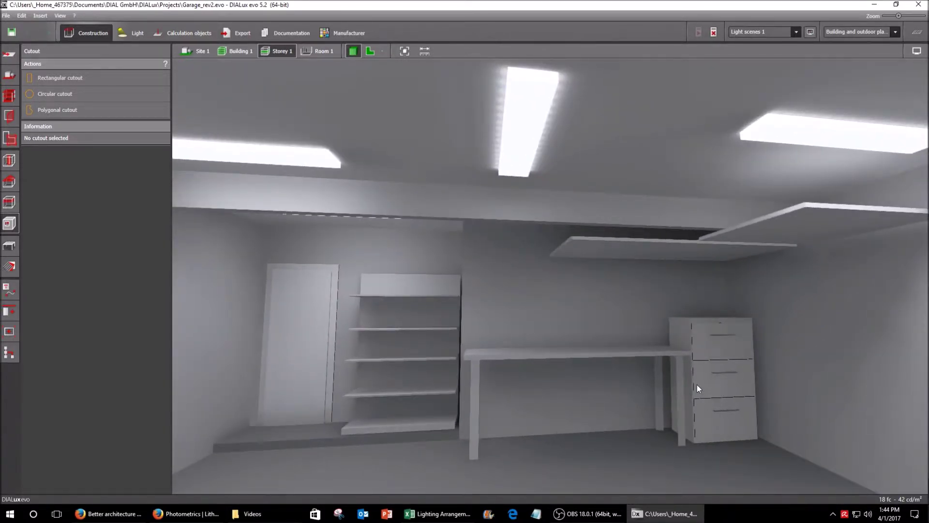
- Inspect the ceiling lights, then switch to Light mode and the Lithonia photometrics page
{"action": "left_click_drag", "start_coordinate": [682, 357], "coordinate": [735, 335]}
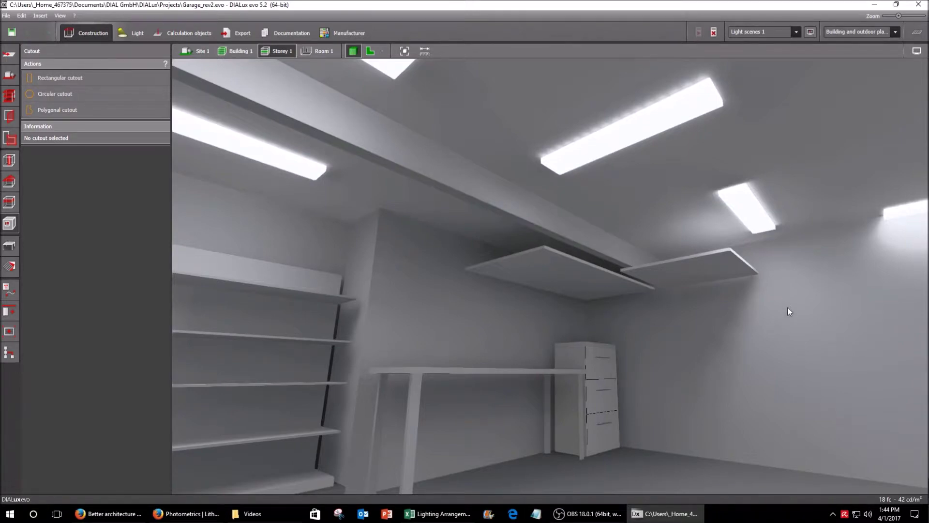
{"action": "left_click_drag", "start_coordinate": [788, 310], "coordinate": [807, 243]}
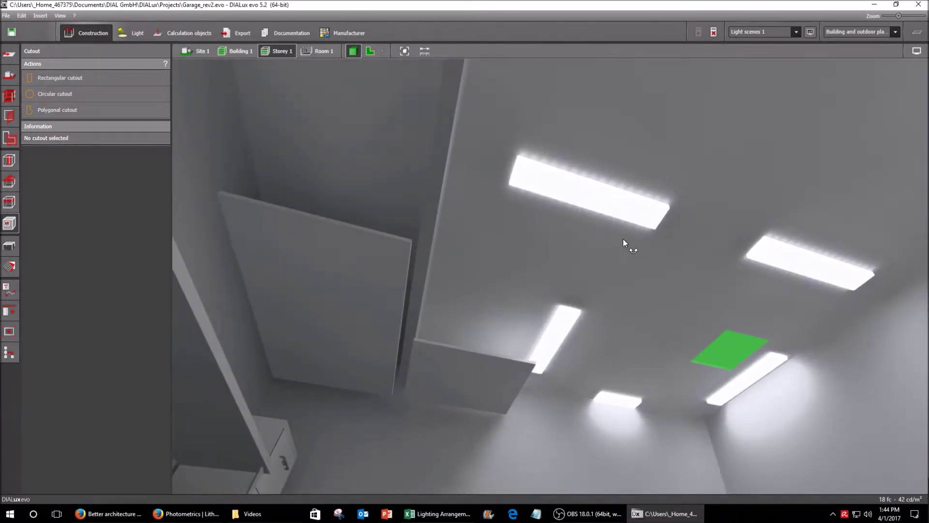
{"action": "left_click_drag", "start_coordinate": [623, 239], "coordinate": [556, 276]}
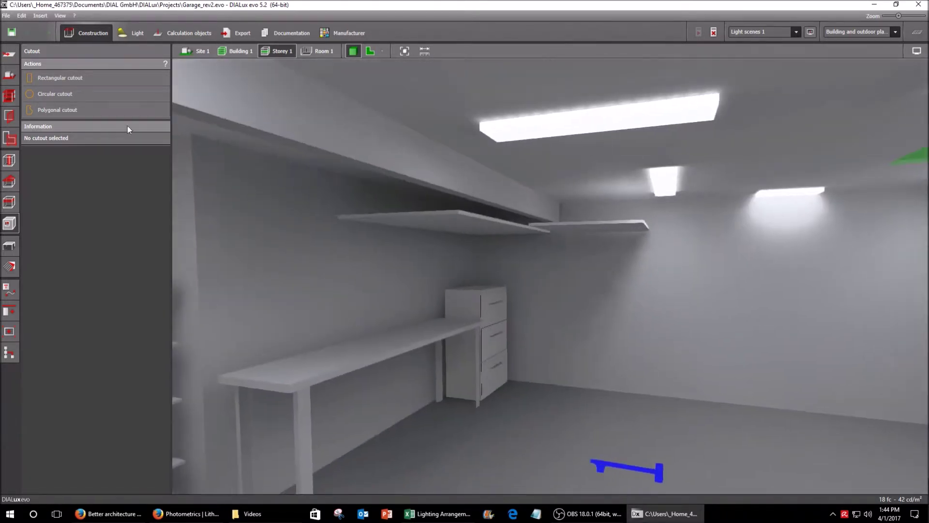
{"action": "left_click", "coordinate": [129, 33]}
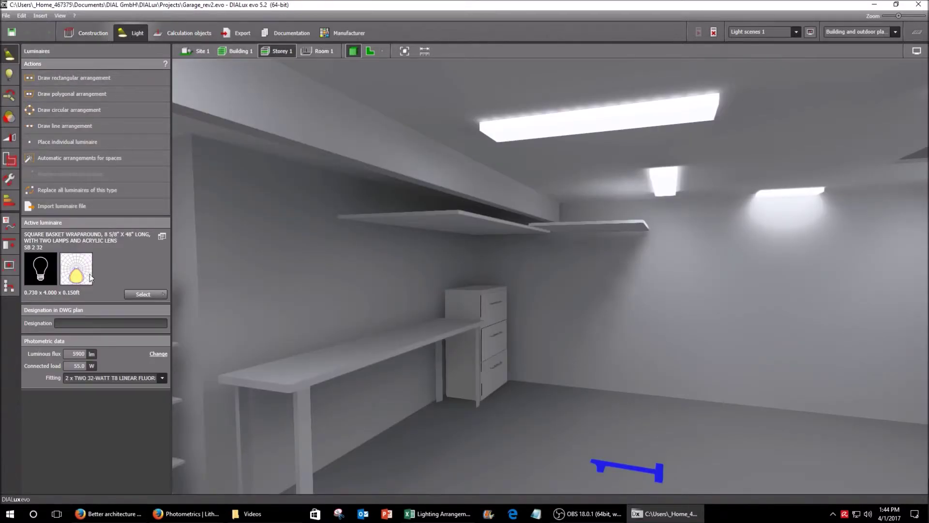
{"action": "left_click", "coordinate": [186, 514]}
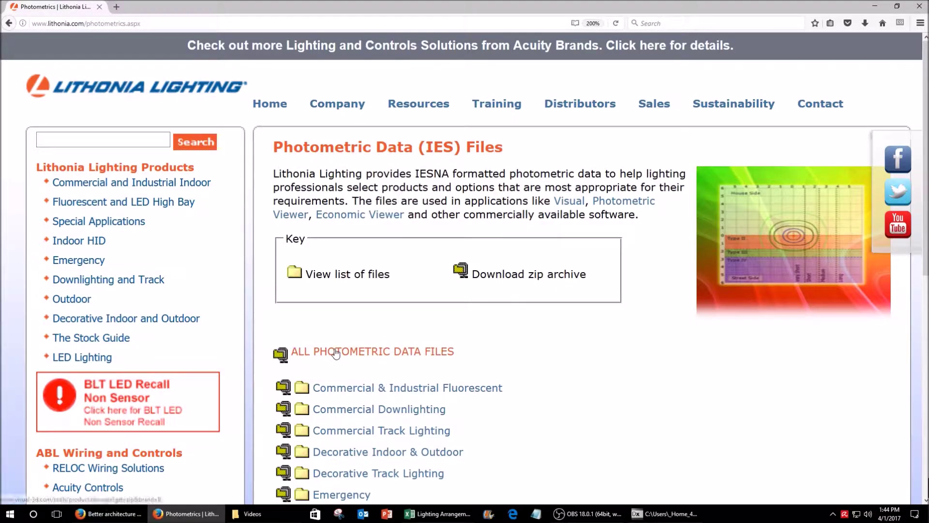
- Highlight IES in the Lithonia page heading, scroll the file categories, then return to DIALux evo
{"action": "left_click", "coordinate": [592, 159]}
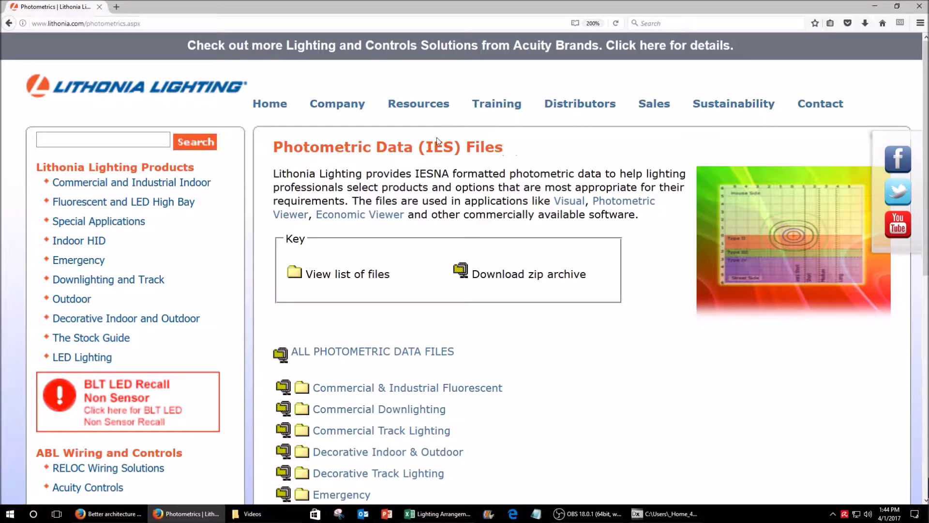
{"action": "left_click_drag", "start_coordinate": [425, 147], "coordinate": [461, 146]}
{"action": "scroll", "coordinate": [508, 159], "scroll_direction": "down", "scroll_amount": 2}
{"action": "scroll", "coordinate": [508, 160], "scroll_direction": "up", "scroll_amount": 2}
{"action": "scroll", "coordinate": [499, 252], "scroll_direction": "down", "scroll_amount": 1}
{"action": "scroll", "coordinate": [499, 252], "scroll_direction": "down", "scroll_amount": 5}
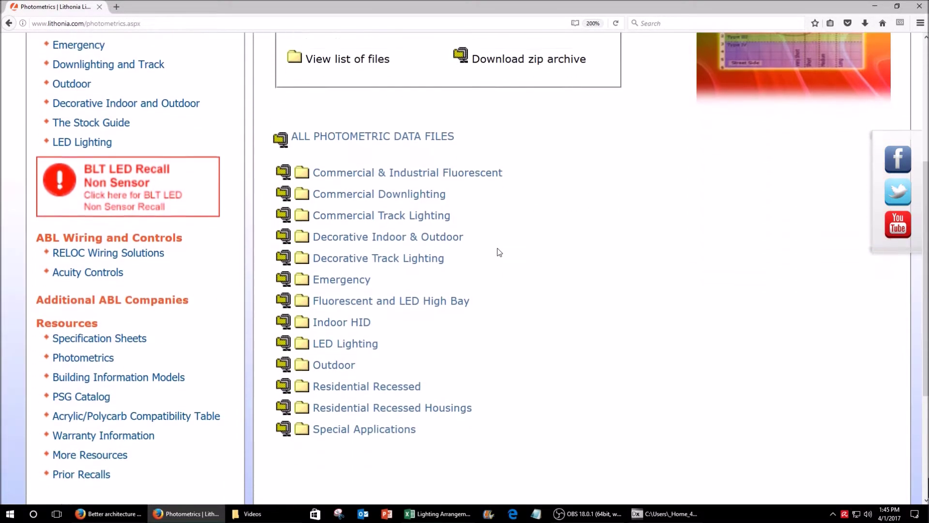
{"action": "scroll", "coordinate": [412, 251], "scroll_direction": "up", "scroll_amount": 5}
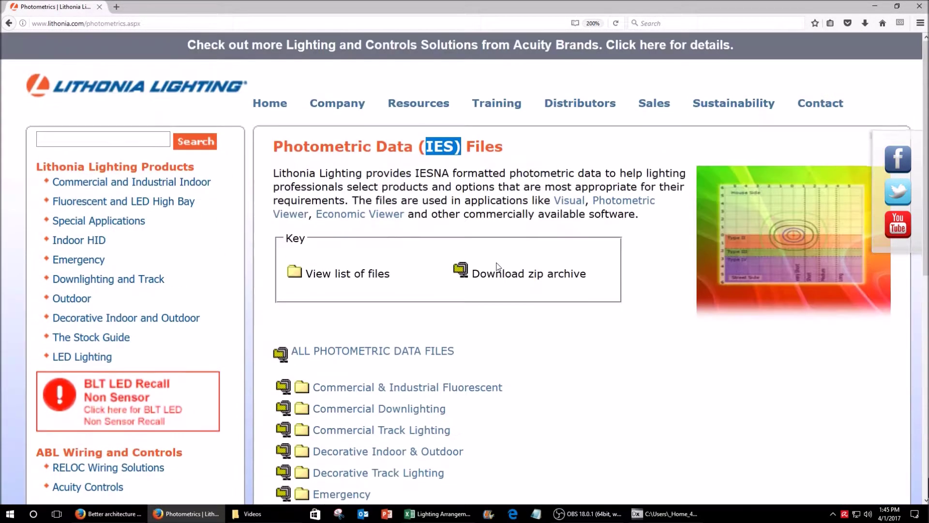
{"action": "left_click", "coordinate": [445, 148]}
{"action": "double_click", "coordinate": [440, 146]}
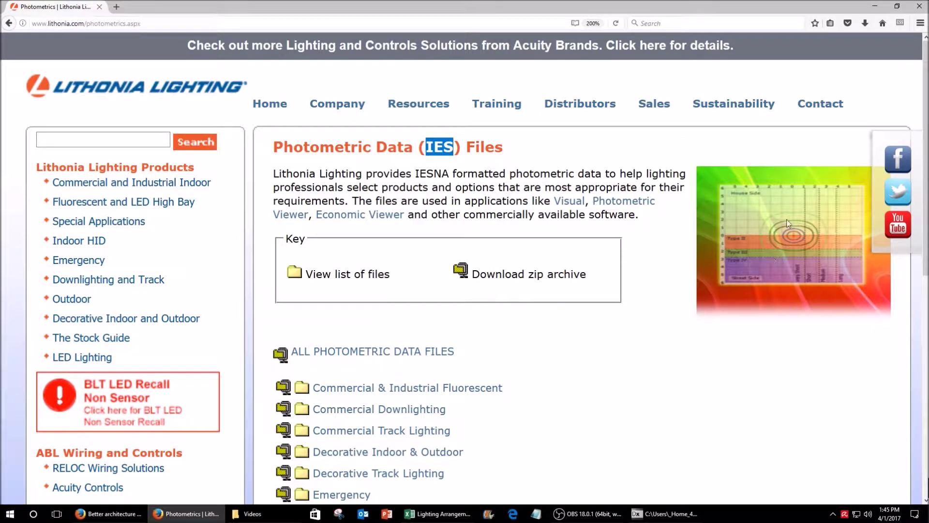
{"action": "left_click", "coordinate": [651, 514]}
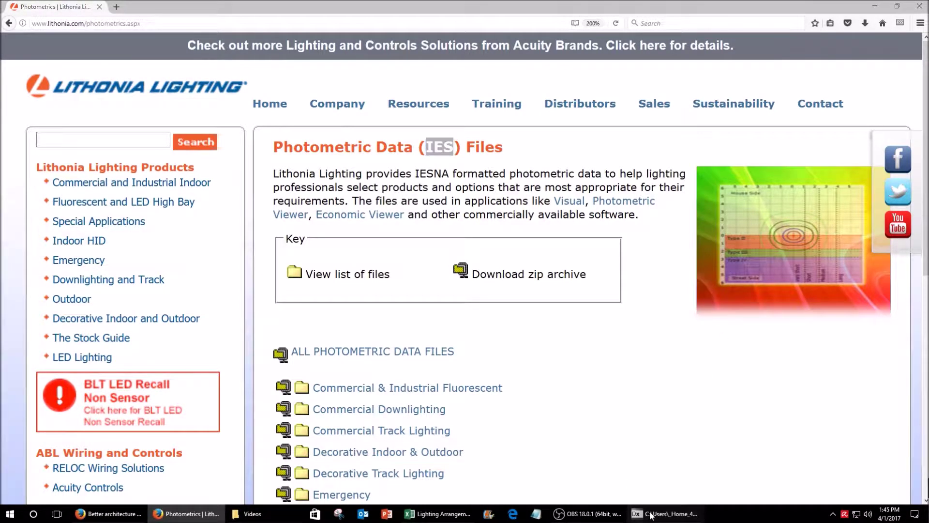
- Orbit and zoom the lit garage to an overhead view of the whole room and its luminaires
{"action": "right_click_drag", "start_coordinate": [531, 371], "coordinate": [524, 319]}
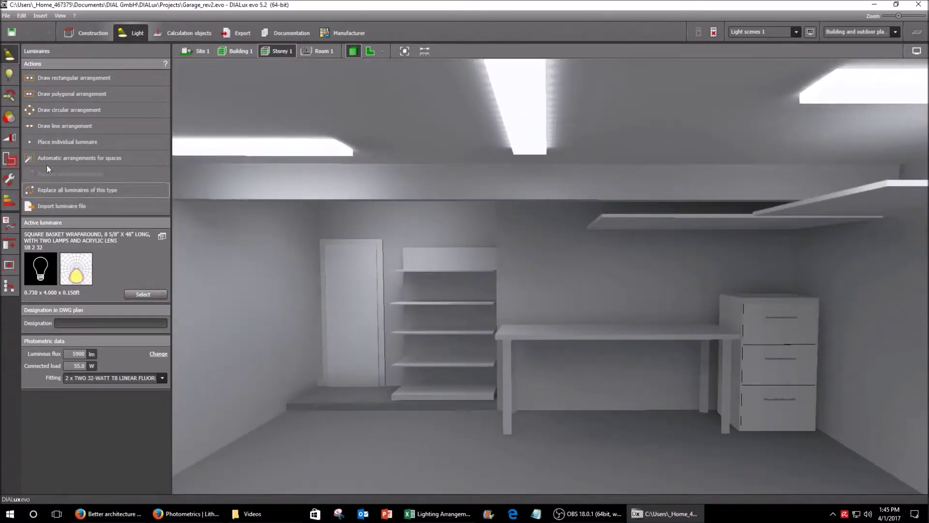
{"action": "right_click_drag", "start_coordinate": [459, 276], "coordinate": [528, 284]}
{"action": "scroll", "coordinate": [481, 311], "scroll_direction": "down", "scroll_amount": 5}
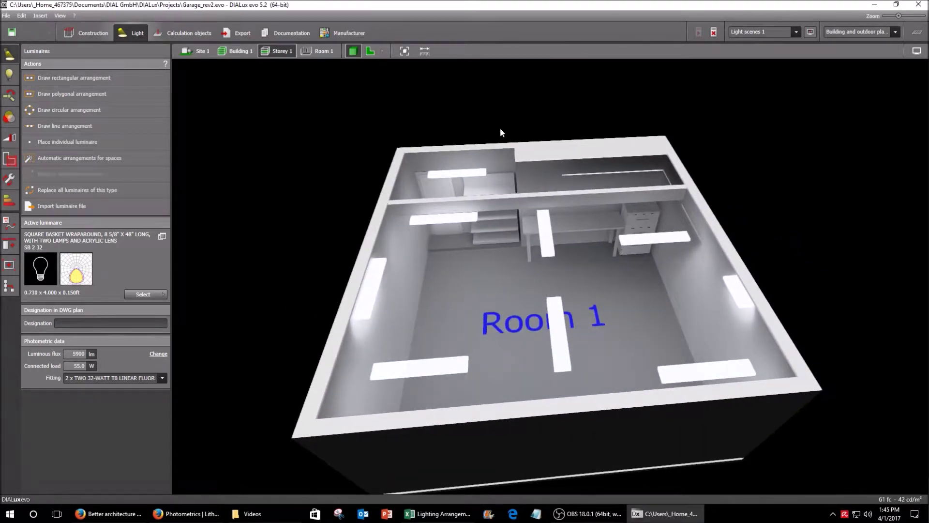
- Check the 2D illuminance plan, then view the garage in 3D looking down on the floor contours
{"action": "left_click", "coordinate": [370, 50]}
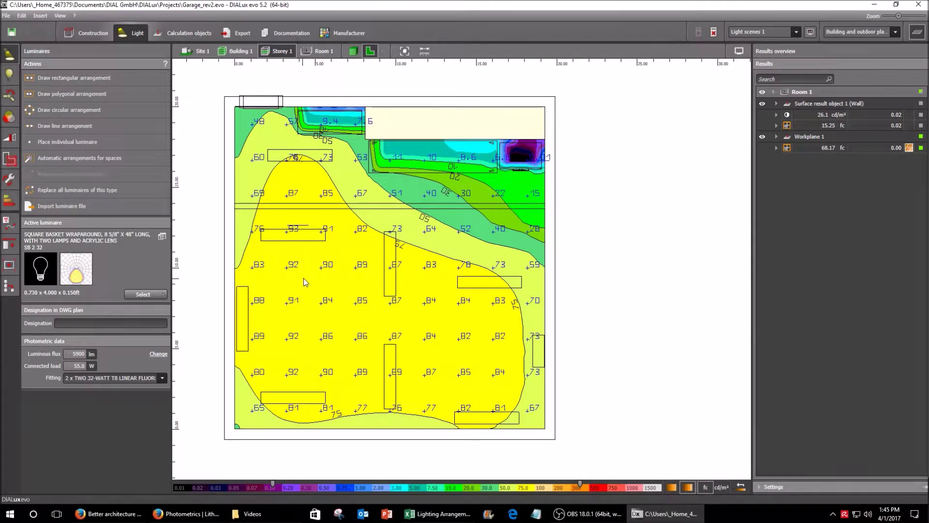
{"action": "left_click", "coordinate": [353, 51]}
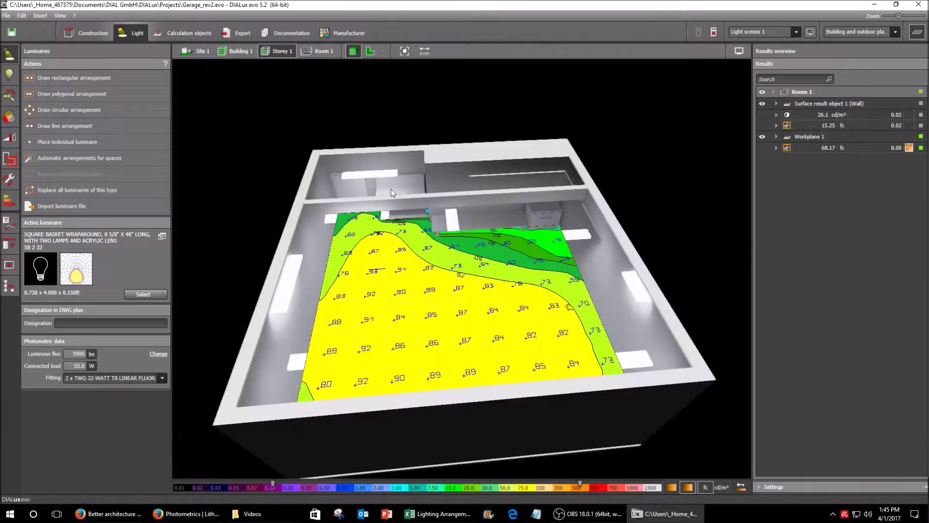
{"action": "scroll", "coordinate": [480, 261], "scroll_direction": "up", "scroll_amount": 5}
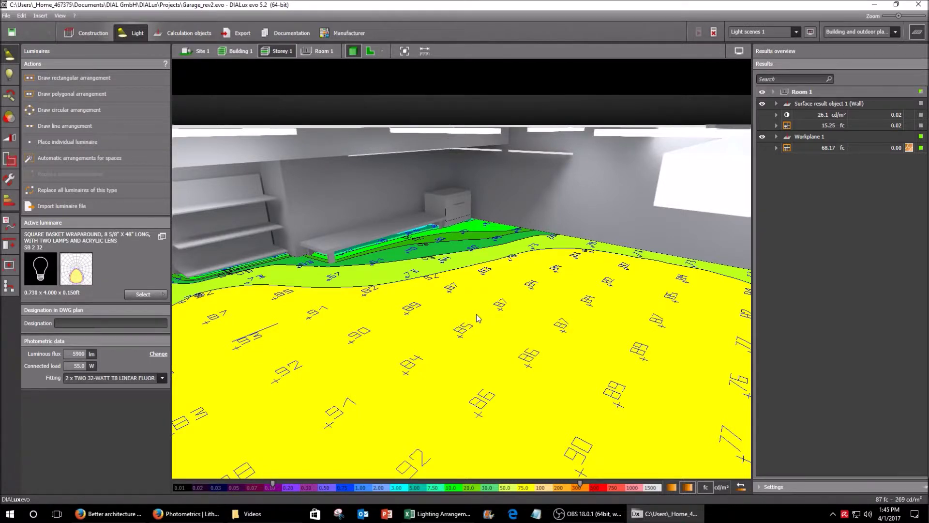
{"action": "scroll", "coordinate": [476, 313], "scroll_direction": "down", "scroll_amount": 5}
{"action": "right_click_drag", "start_coordinate": [414, 320], "coordinate": [414, 361]}
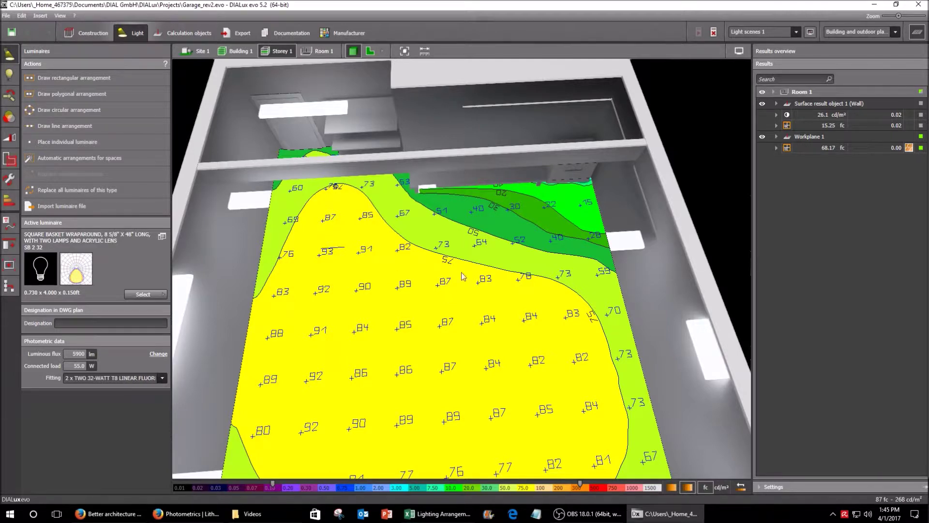
- Toggle Workplane 1's isolux contour plot off and on while orbiting toward a top-down view
{"action": "left_click", "coordinate": [762, 137]}
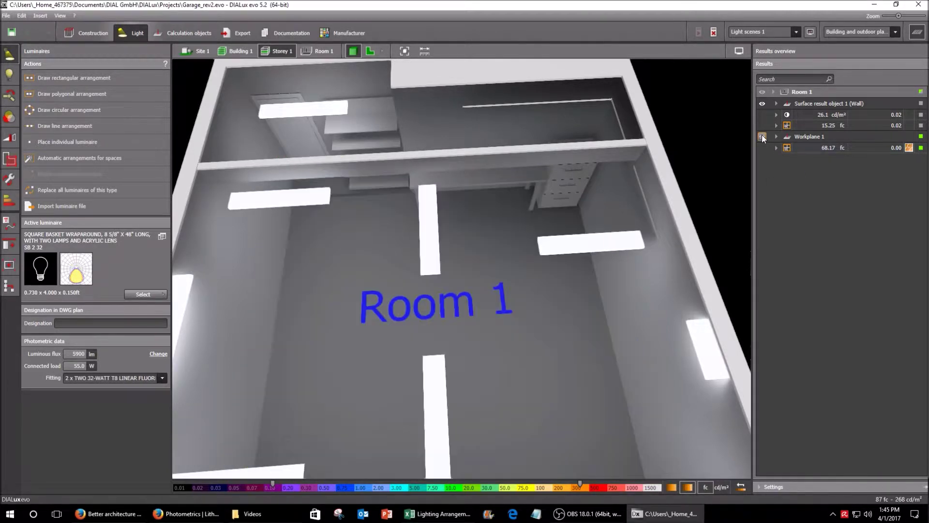
{"action": "right_click_drag", "start_coordinate": [507, 281], "coordinate": [567, 238]}
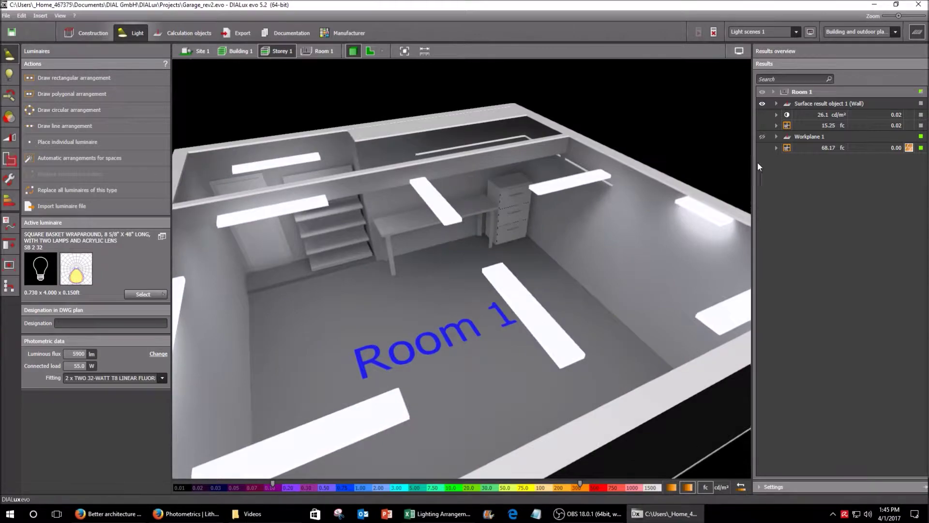
{"action": "left_click", "coordinate": [762, 136]}
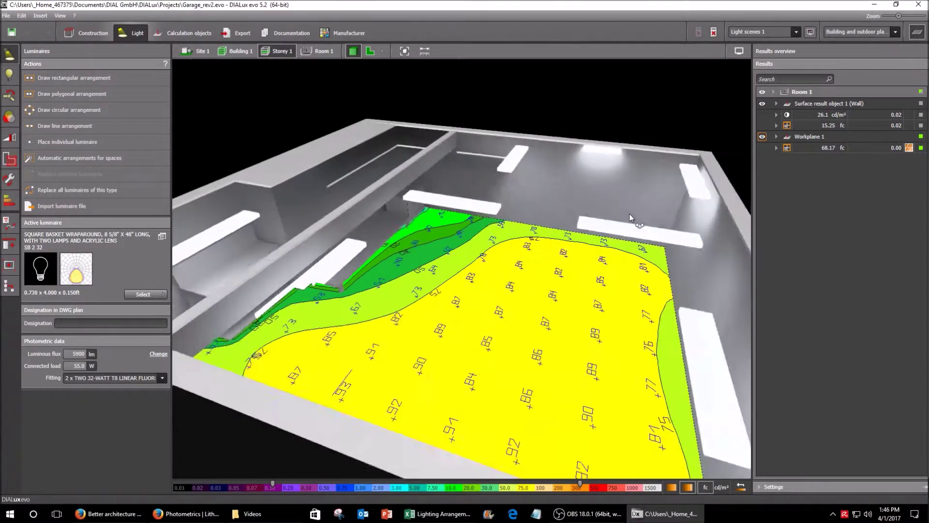
{"action": "middle_click_drag", "start_coordinate": [629, 213], "coordinate": [549, 256]}
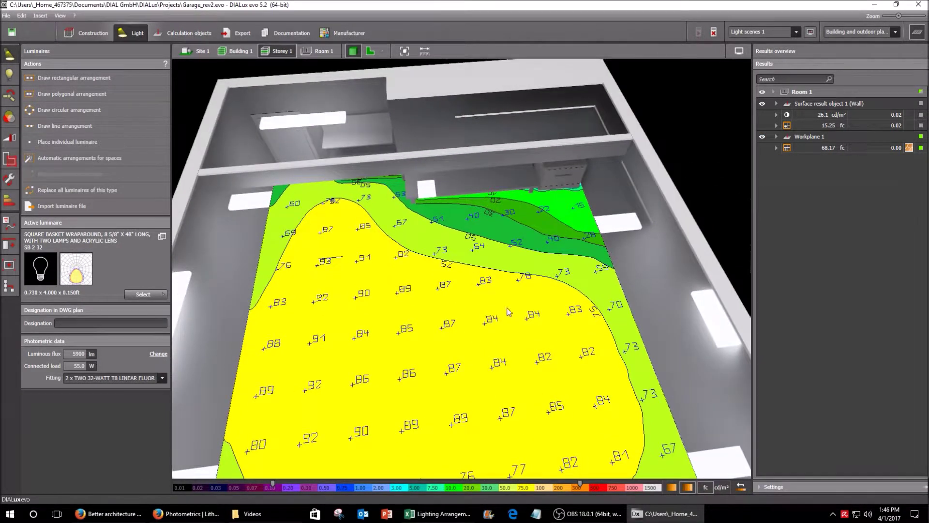
{"action": "scroll", "coordinate": [508, 312], "scroll_direction": "down", "scroll_amount": 5}
{"action": "middle_click_drag", "start_coordinate": [490, 318], "coordinate": [476, 339]}
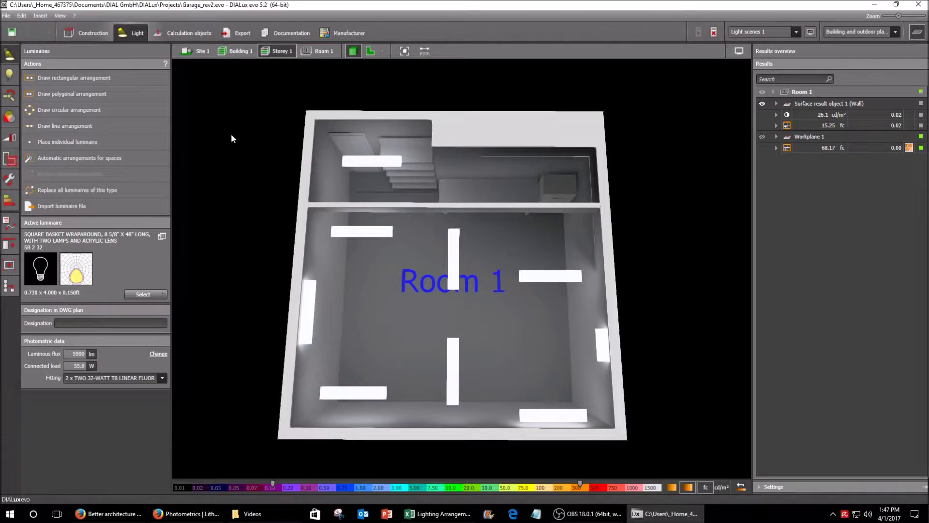
{"action": "left_click_drag", "start_coordinate": [263, 138], "coordinate": [282, 100]}
{"action": "left_click_drag", "start_coordinate": [264, 169], "coordinate": [366, 216]}
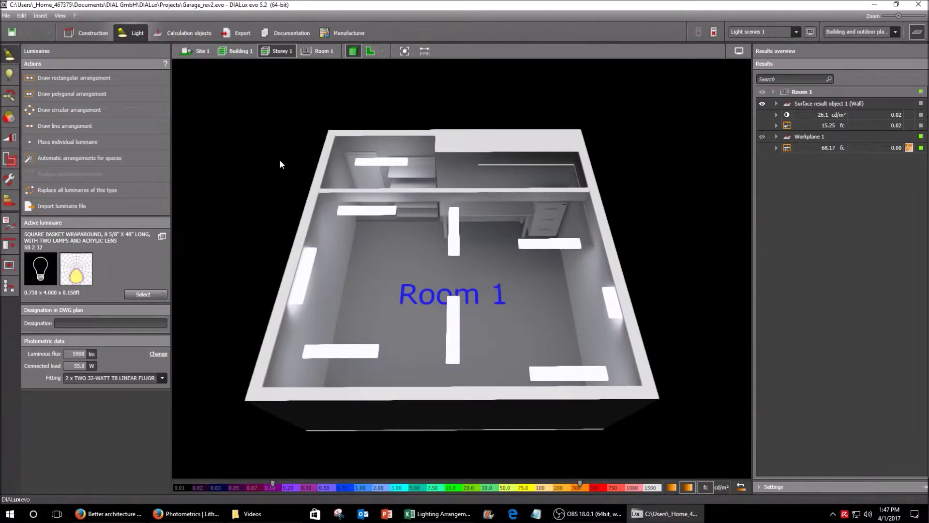
- Open Garage.evo via File > Open and acknowledge the project-updated message
{"action": "left_click", "coordinate": [6, 15]}
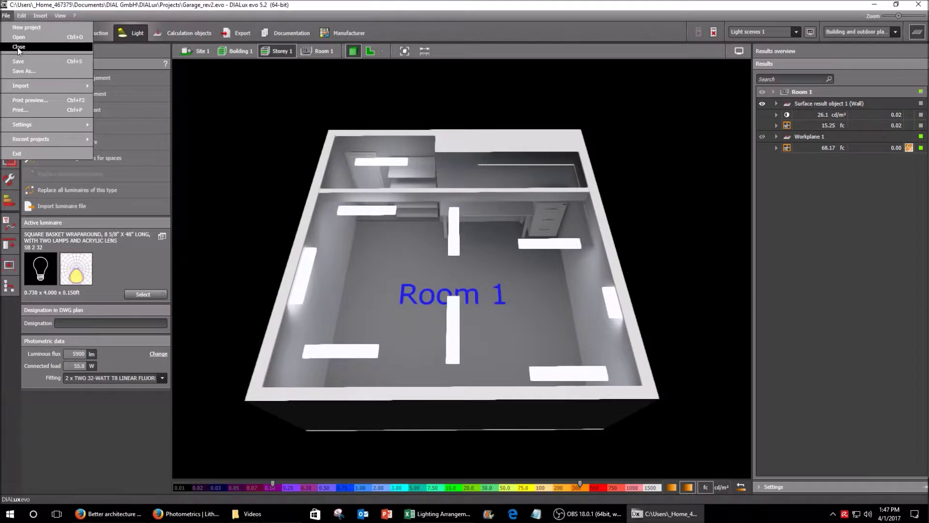
{"action": "left_click", "coordinate": [19, 38]}
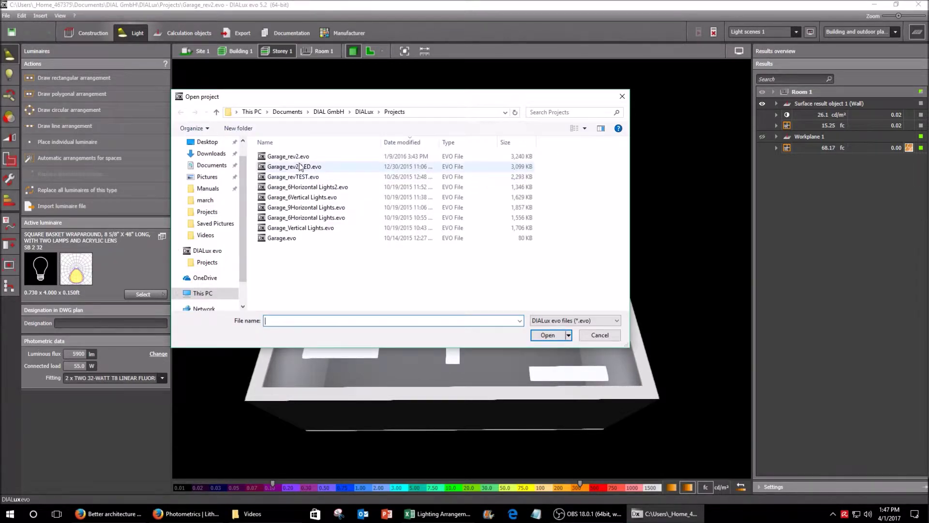
{"action": "left_click", "coordinate": [293, 238]}
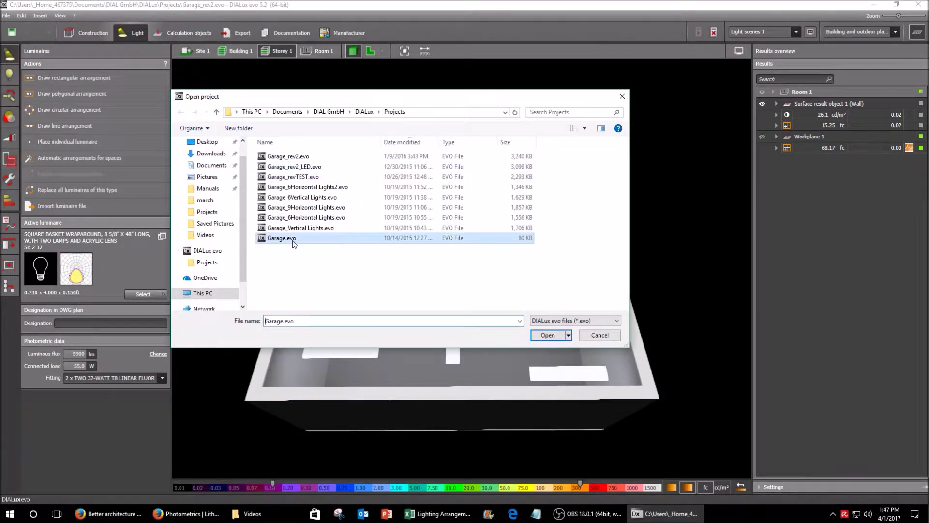
{"action": "double_click", "coordinate": [282, 239]}
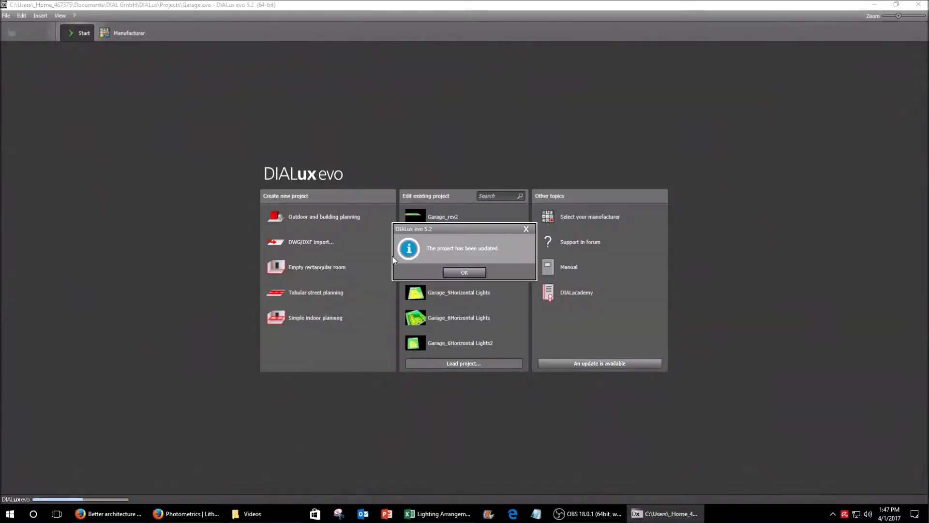
{"action": "left_click", "coordinate": [464, 273]}
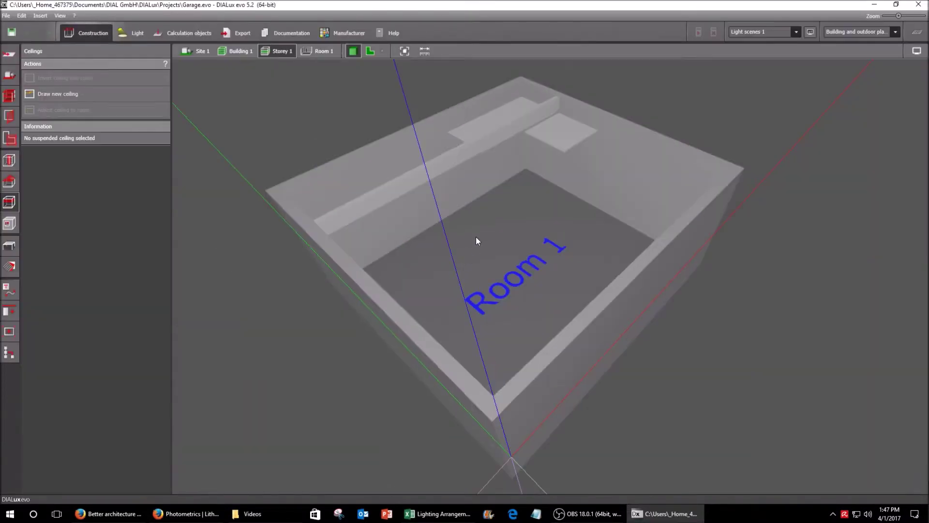
- Orbit the bare room into a perspective view, then bring up the Open project dialog again
{"action": "left_click_drag", "start_coordinate": [475, 236], "coordinate": [435, 187]}
{"action": "left_click_drag", "start_coordinate": [545, 206], "coordinate": [503, 201]}
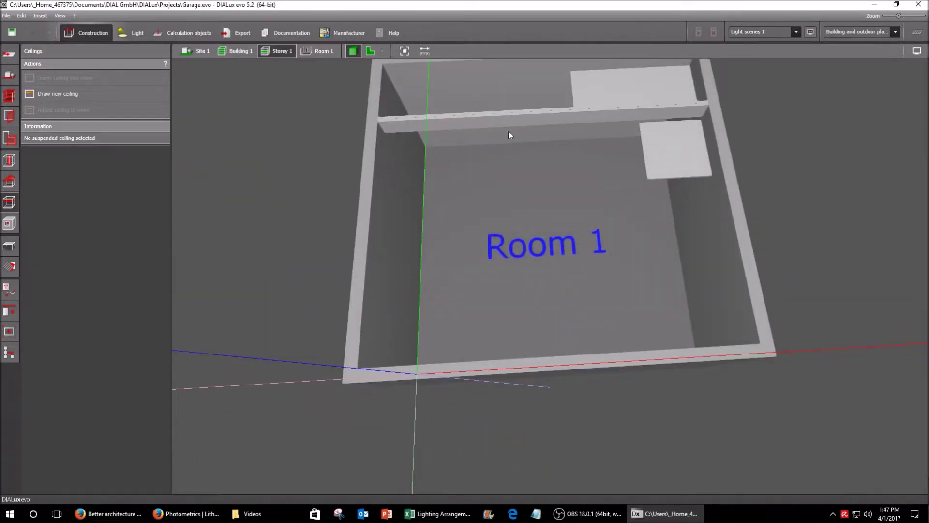
{"action": "left_click_drag", "start_coordinate": [530, 242], "coordinate": [537, 224]}
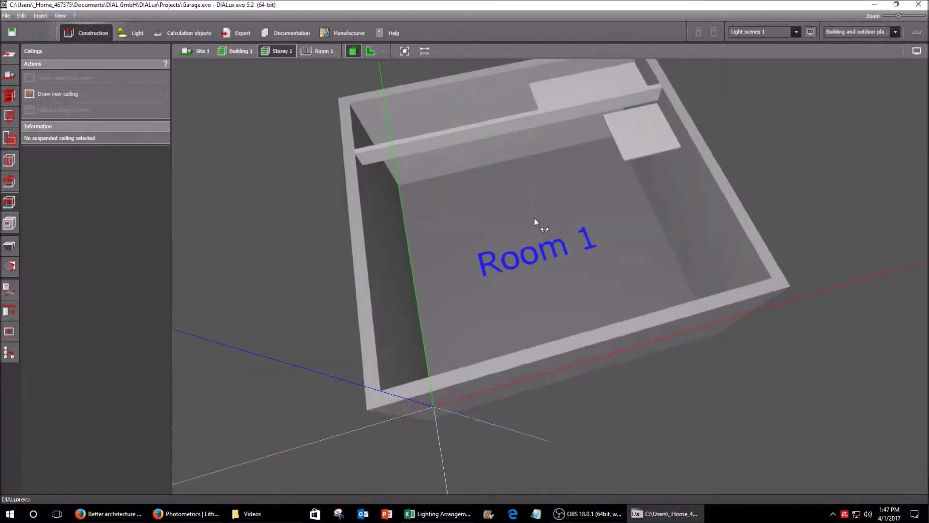
{"action": "left_click", "coordinate": [8, 16]}
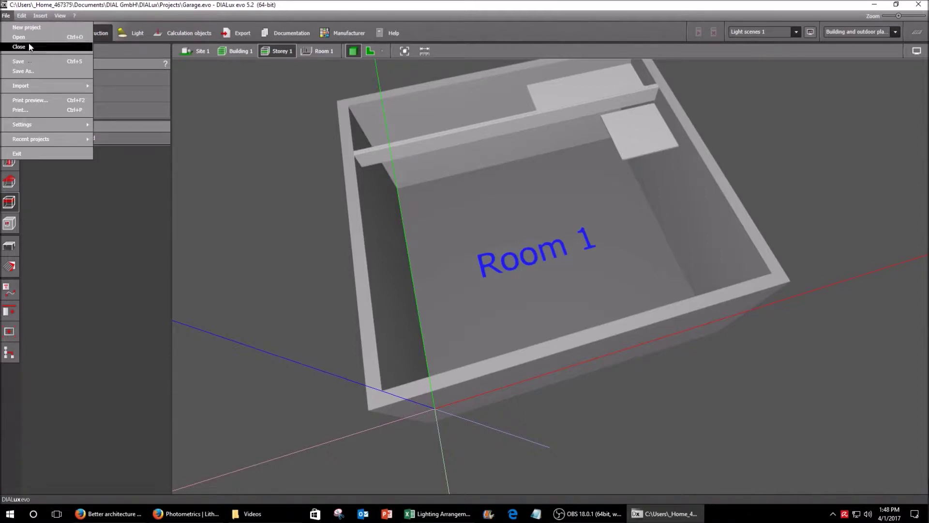
{"action": "left_click", "coordinate": [22, 38]}
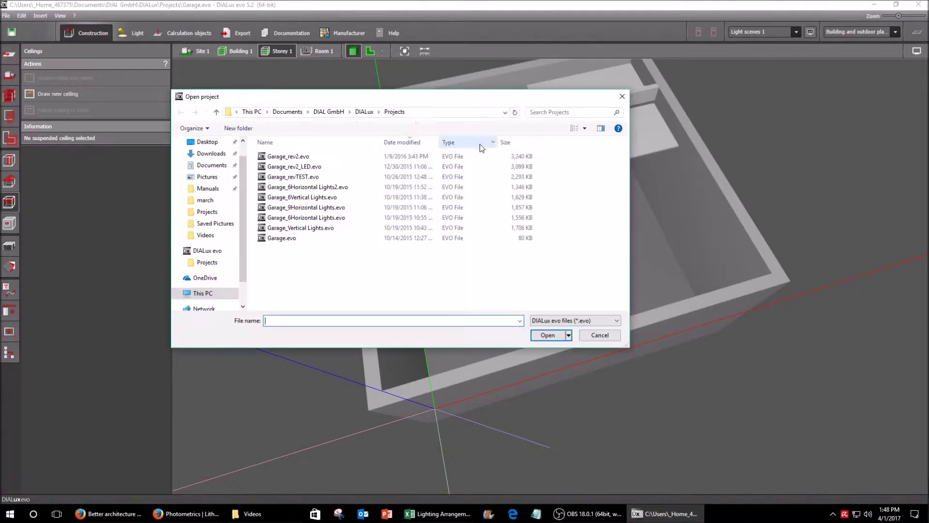
- Open Garage_6Vertical Lights.evo with its six vertical luminaires
{"action": "double_click", "coordinate": [314, 228]}
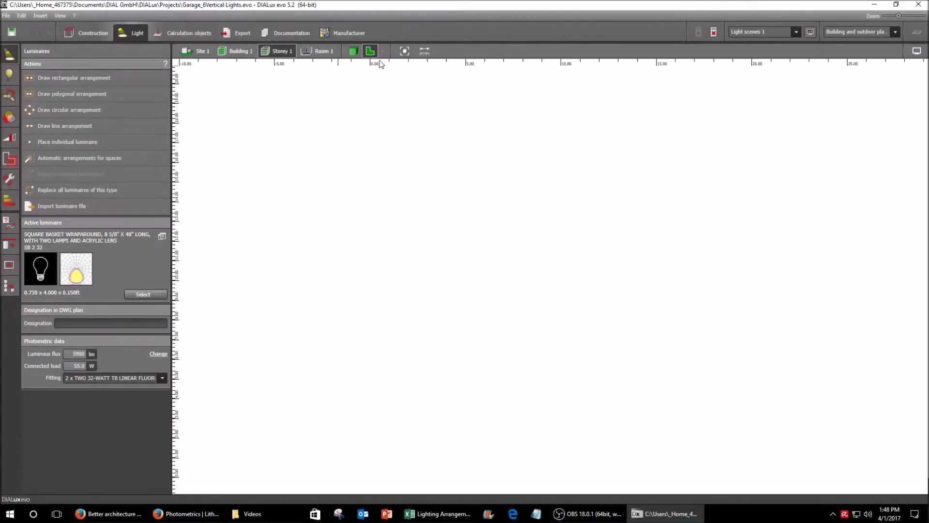
{"action": "scroll", "coordinate": [528, 261], "scroll_direction": "down", "scroll_amount": 2}
{"action": "scroll", "coordinate": [518, 264], "scroll_direction": "up", "scroll_amount": 1}
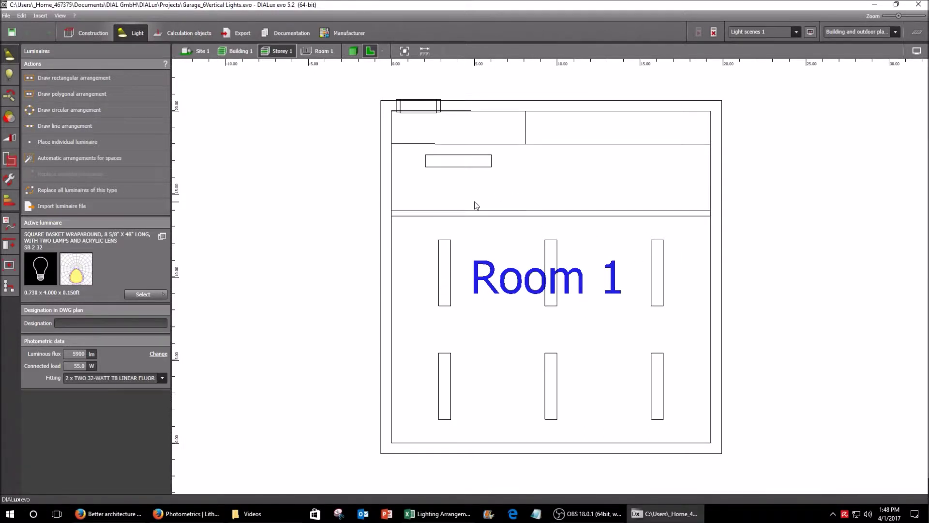
- Marquee-select the luminaires in Room 1, then reopen the Open project dialog
{"action": "left_click_drag", "start_coordinate": [441, 282], "coordinate": [507, 238]}
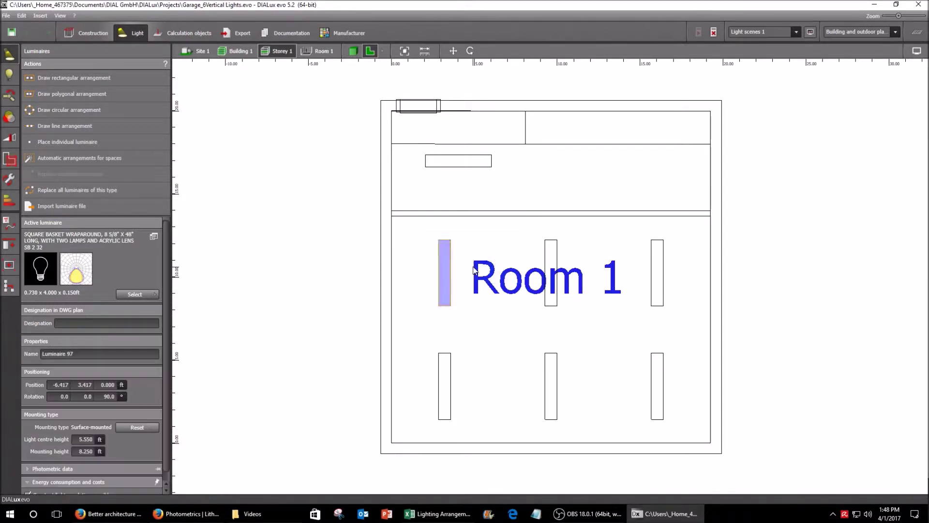
{"action": "left_click", "coordinate": [505, 262]}
{"action": "left_click_drag", "start_coordinate": [499, 287], "coordinate": [556, 243]}
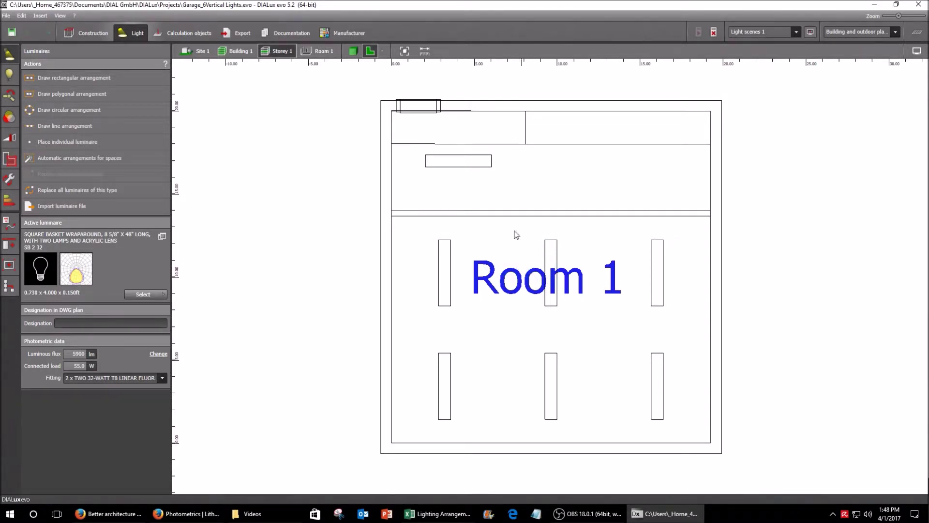
{"action": "left_click", "coordinate": [6, 16]}
{"action": "left_click", "coordinate": [31, 39]}
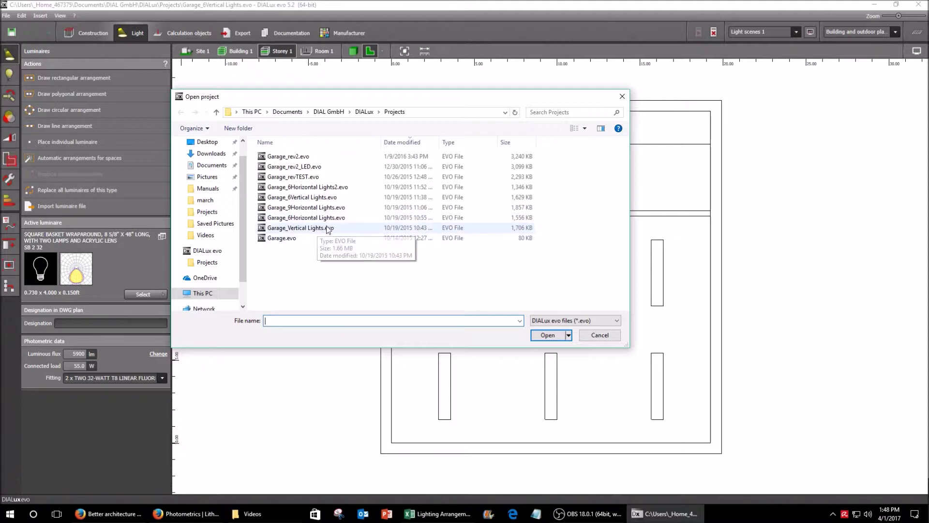
- Open Garage_9Horizontal Lights.evo and show its 2D plan in foot-candle false colours (86.72 fc)
{"action": "double_click", "coordinate": [332, 208]}
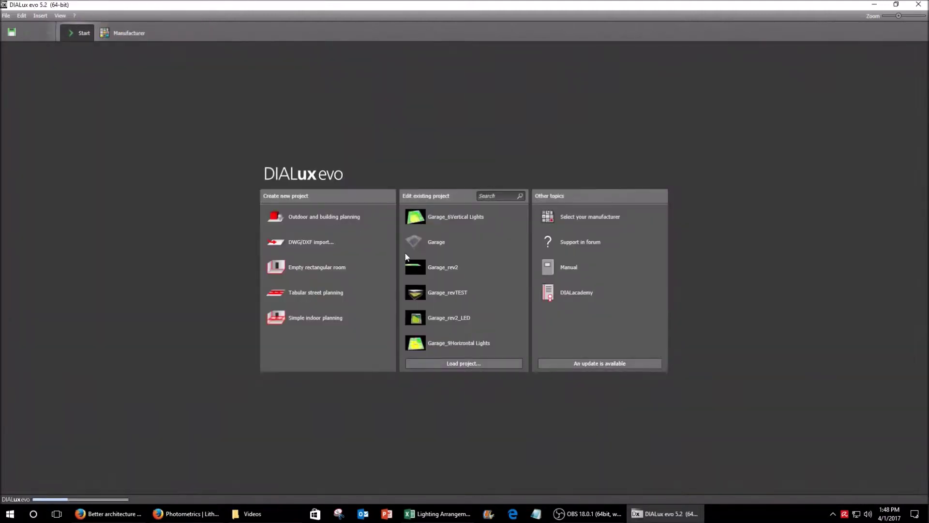
{"action": "left_click", "coordinate": [465, 274]}
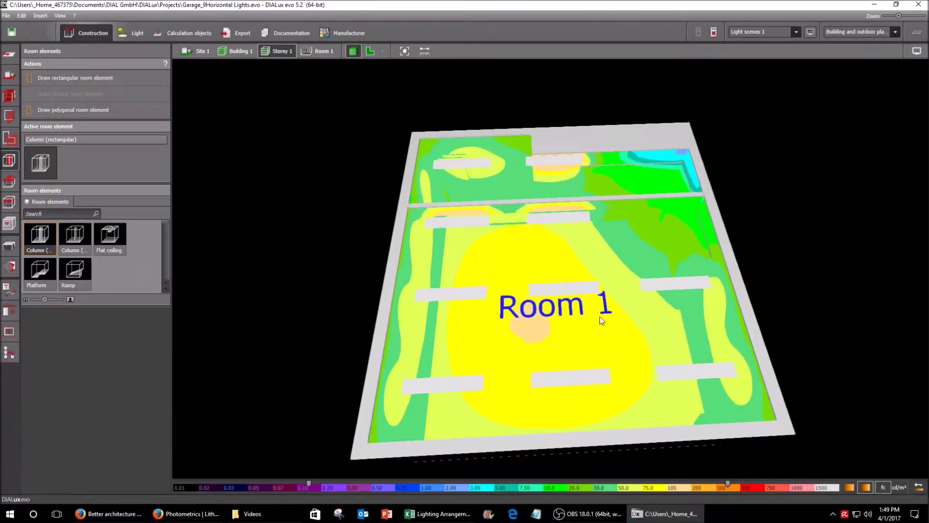
{"action": "mouse_move", "coordinate": [580, 312]}
{"action": "left_mouse_down"}
{"action": "mouse_move", "coordinate": [531, 280]}
{"action": "mouse_move", "coordinate": [532, 268]}
{"action": "mouse_move", "coordinate": [604, 280]}
{"action": "mouse_move", "coordinate": [577, 308]}
{"action": "left_mouse_up"}
{"action": "left_click", "coordinate": [370, 51]}
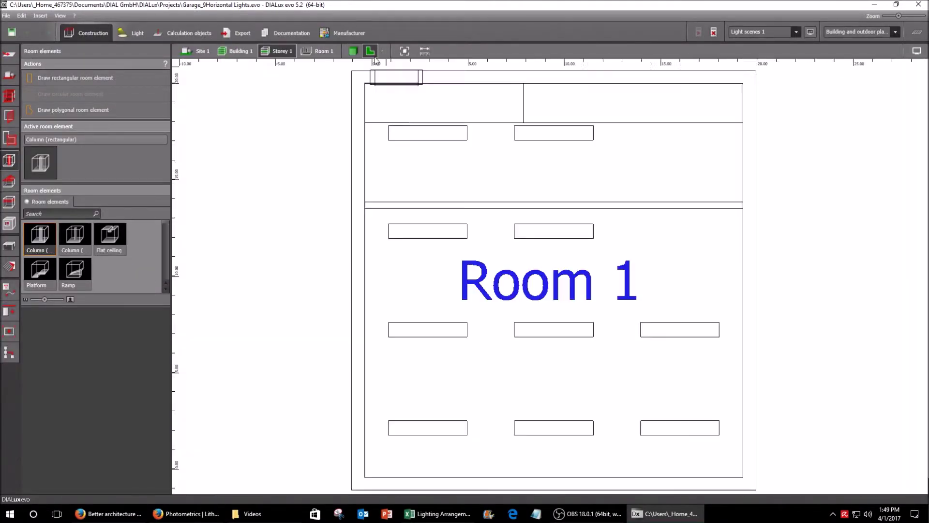
{"action": "scroll", "coordinate": [434, 198], "scroll_direction": "down", "scroll_amount": 2}
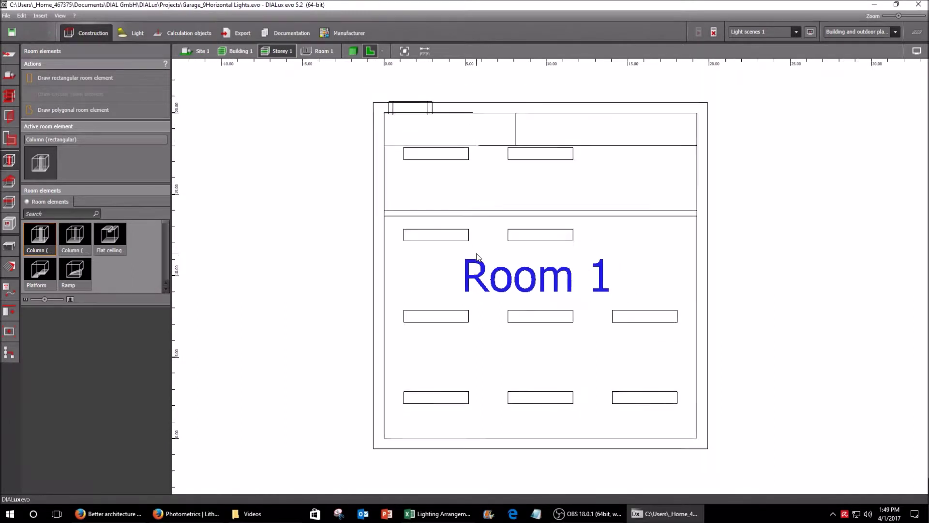
{"action": "left_click", "coordinate": [918, 32]}
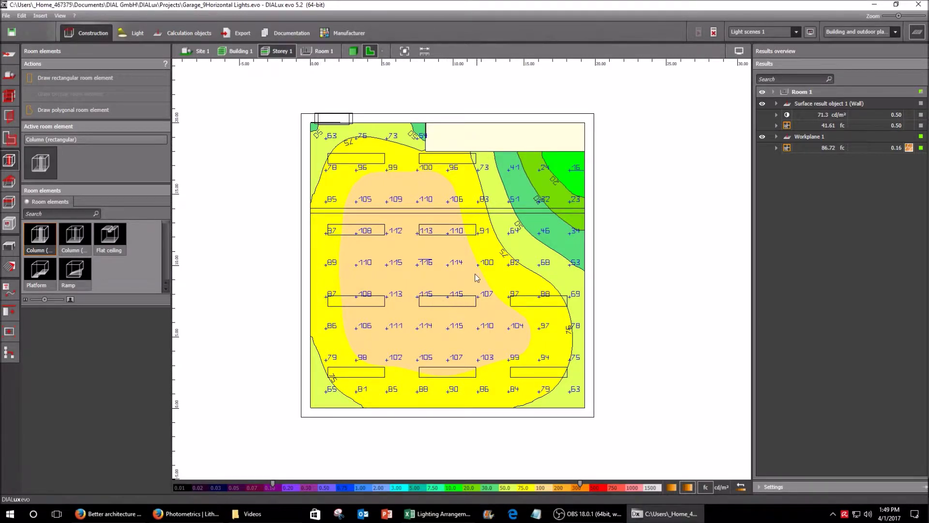
- Open the Garage_rev2_LED.evo project after cancelling a first Open attempt
{"action": "left_click", "coordinate": [6, 16]}
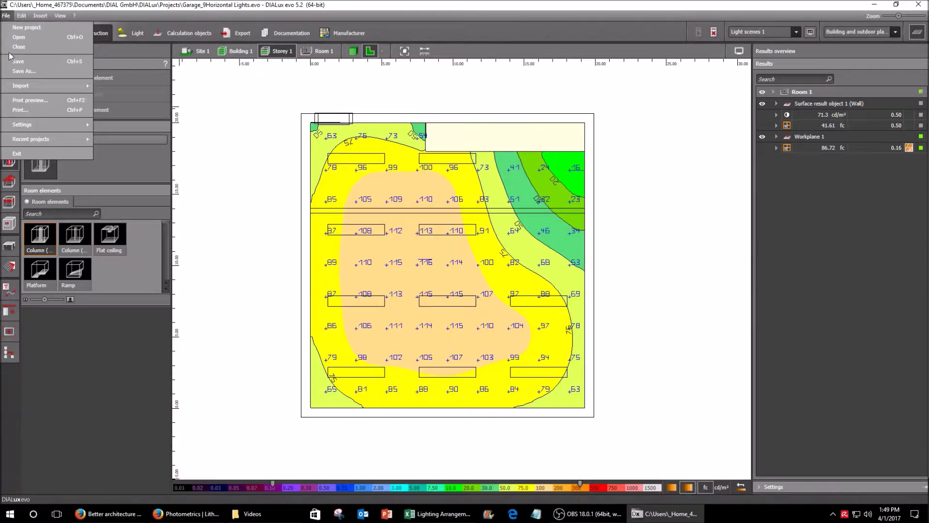
{"action": "left_click", "coordinate": [29, 37]}
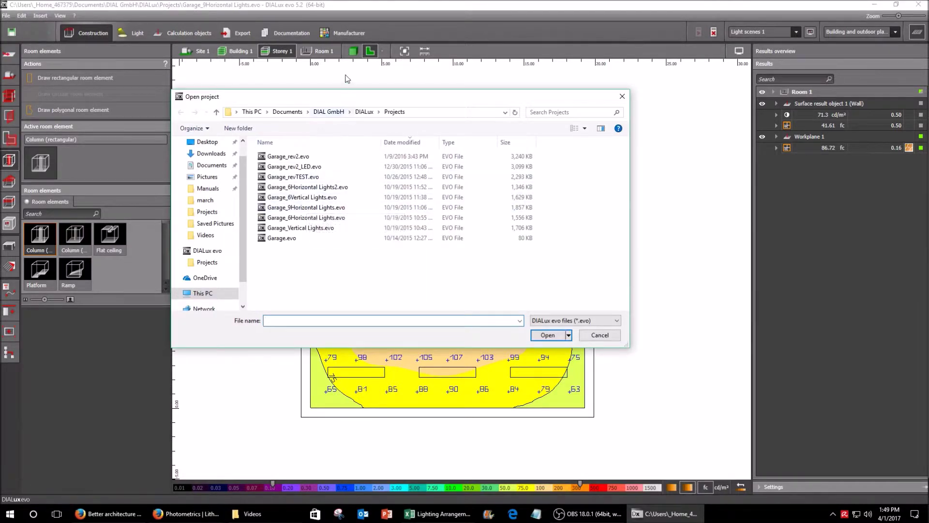
{"action": "left_click_drag", "start_coordinate": [317, 100], "coordinate": [614, 225]}
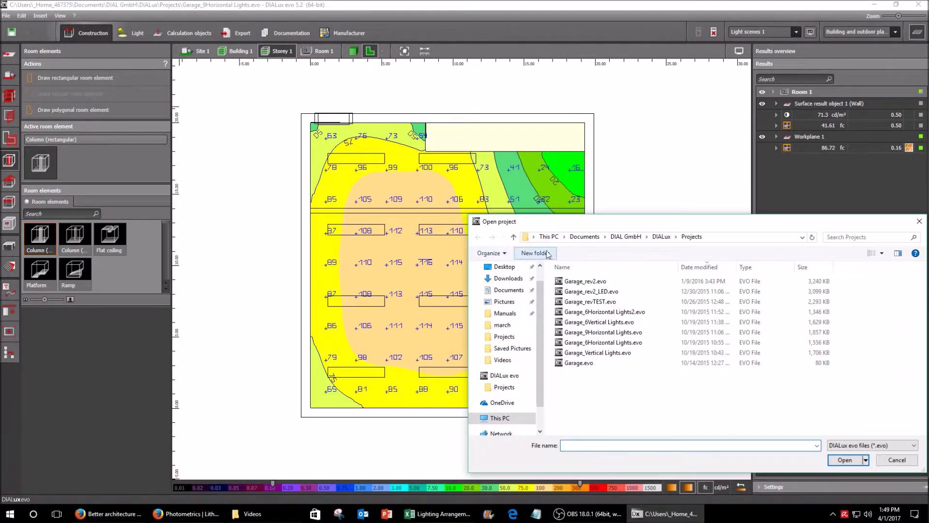
{"action": "left_click", "coordinate": [918, 221]}
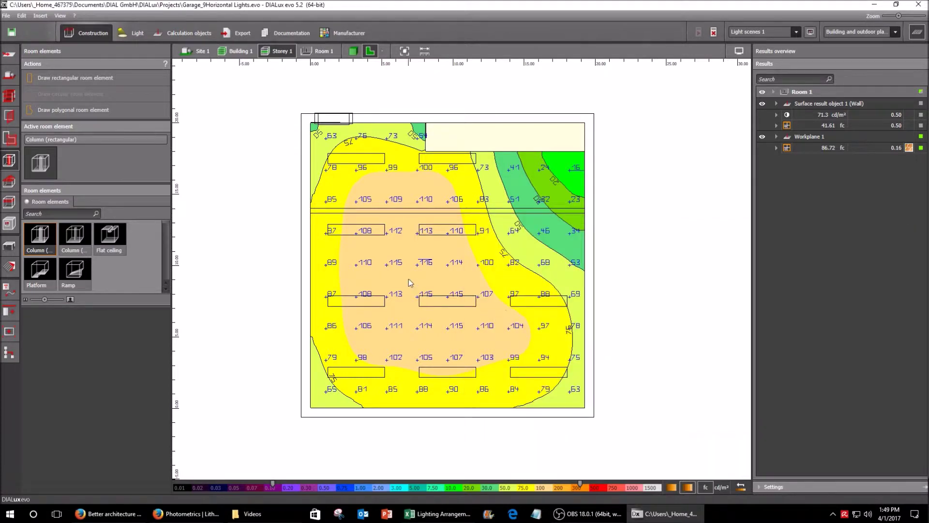
{"action": "left_click", "coordinate": [6, 15]}
{"action": "left_click", "coordinate": [27, 42]}
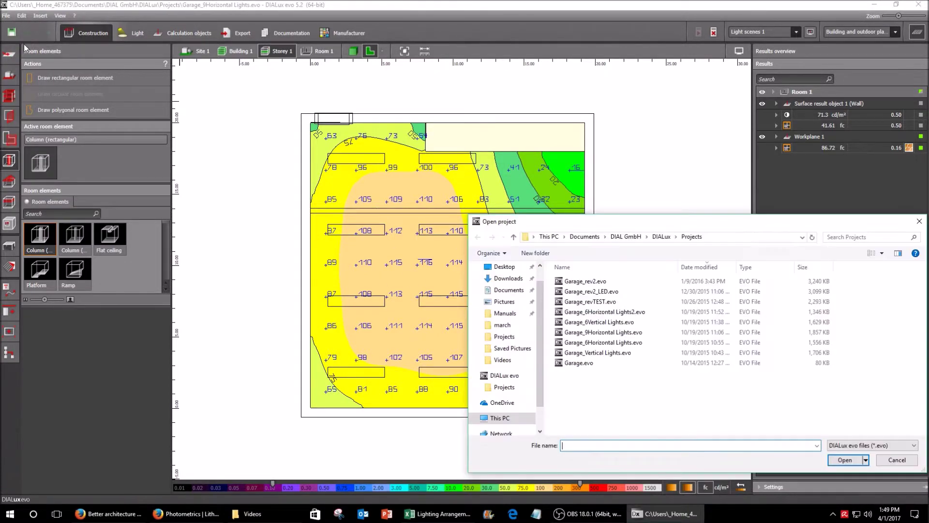
{"action": "left_click_drag", "start_coordinate": [579, 222], "coordinate": [491, 167]}
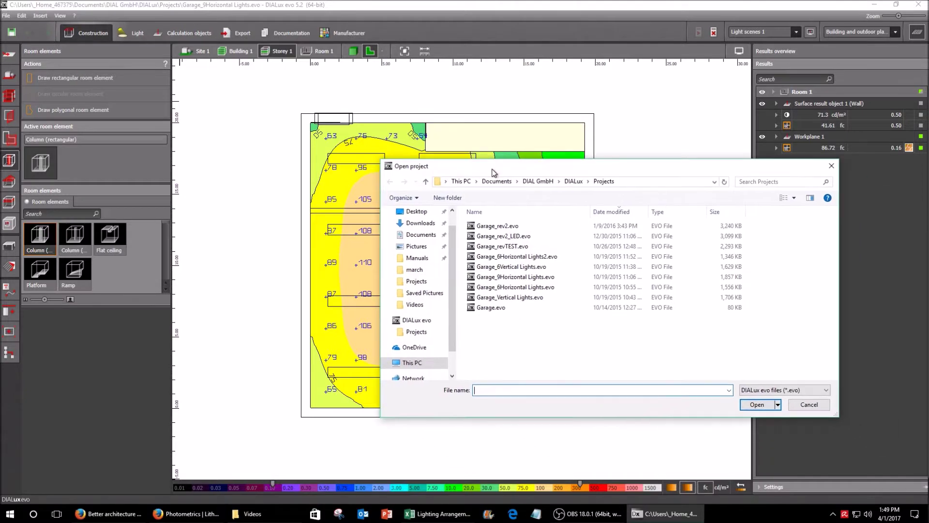
{"action": "left_click", "coordinate": [512, 237]}
{"action": "double_click", "coordinate": [512, 237]}
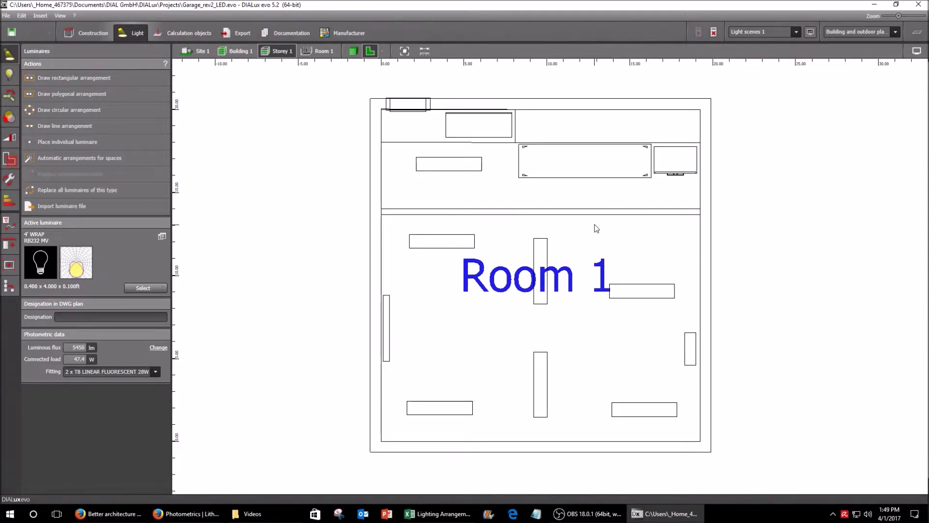
- View the garage in 3D with the false-colour plot and energy summary (58.87 fc, 750 kWh/a)
{"action": "left_click", "coordinate": [354, 51]}
{"action": "left_click_drag", "start_coordinate": [440, 213], "coordinate": [386, 260]}
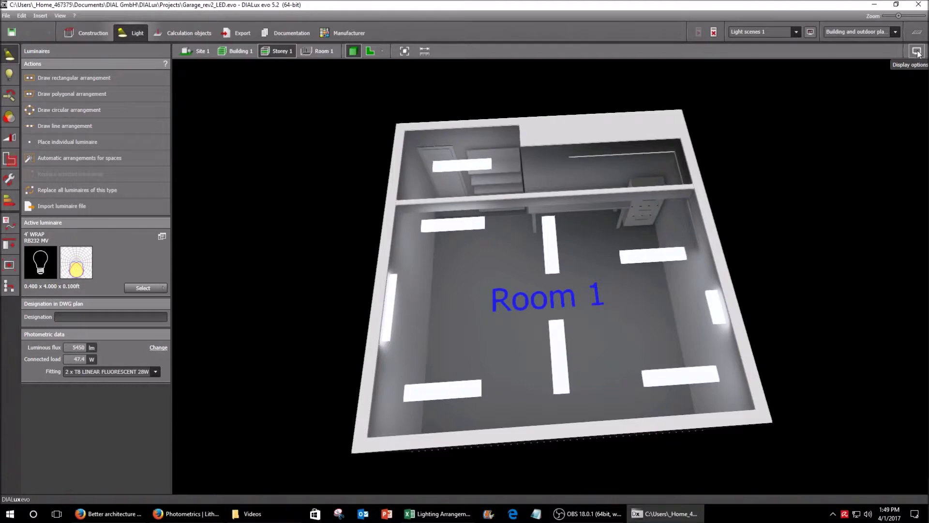
{"action": "left_click", "coordinate": [917, 32]}
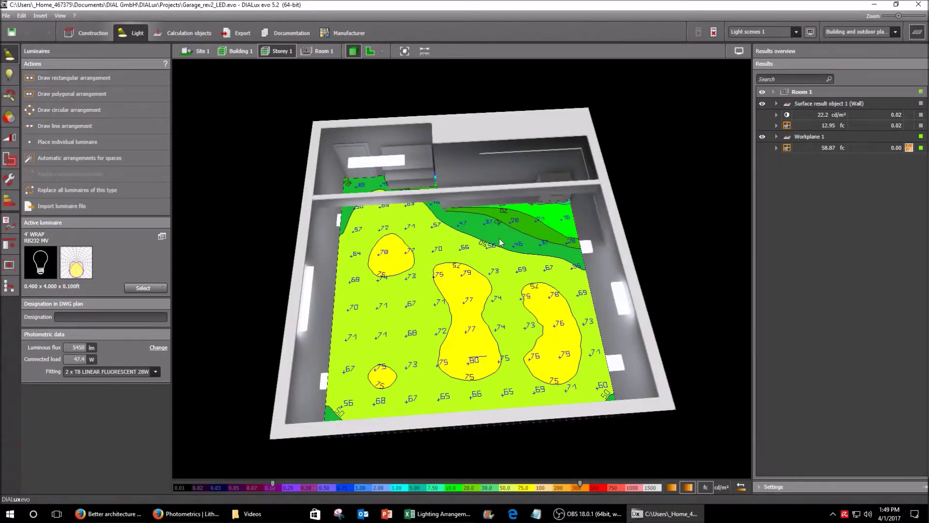
{"action": "left_click_drag", "start_coordinate": [513, 250], "coordinate": [597, 232]}
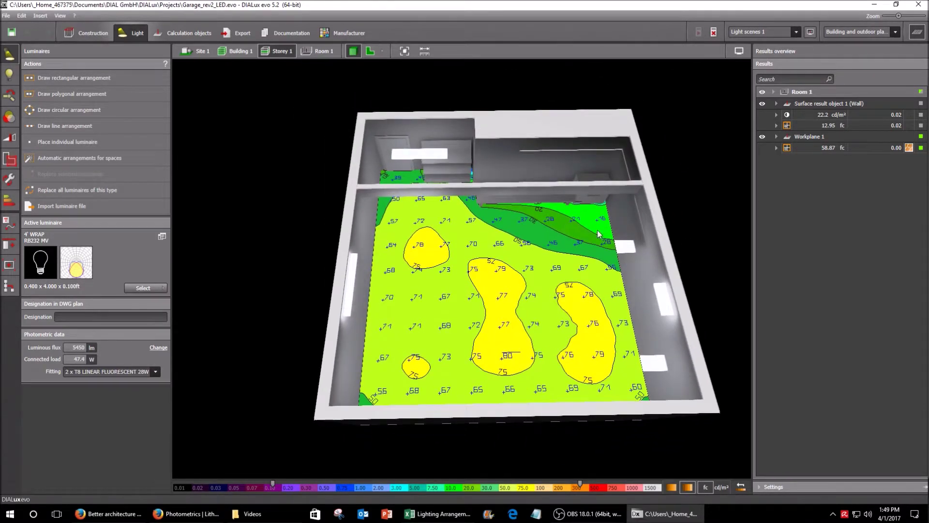
{"action": "left_click", "coordinate": [9, 200]}
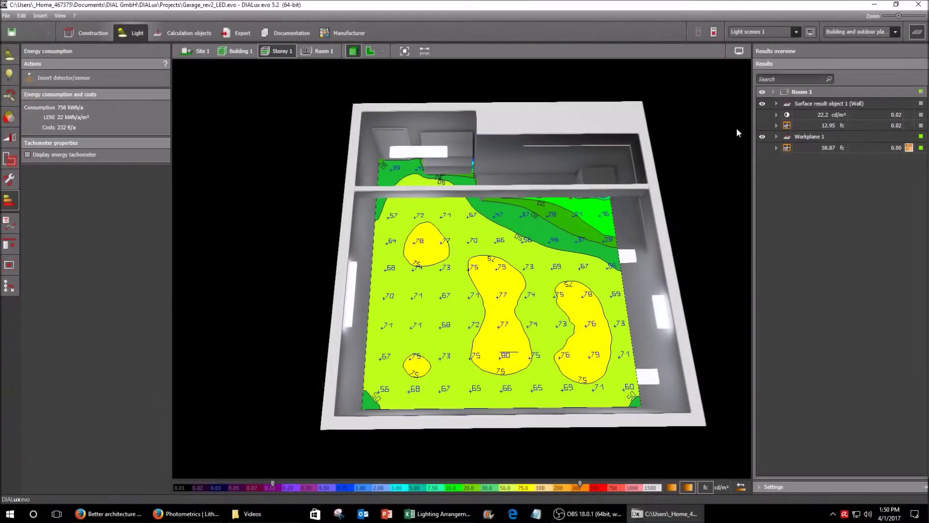
{"action": "left_click", "coordinate": [6, 15]}
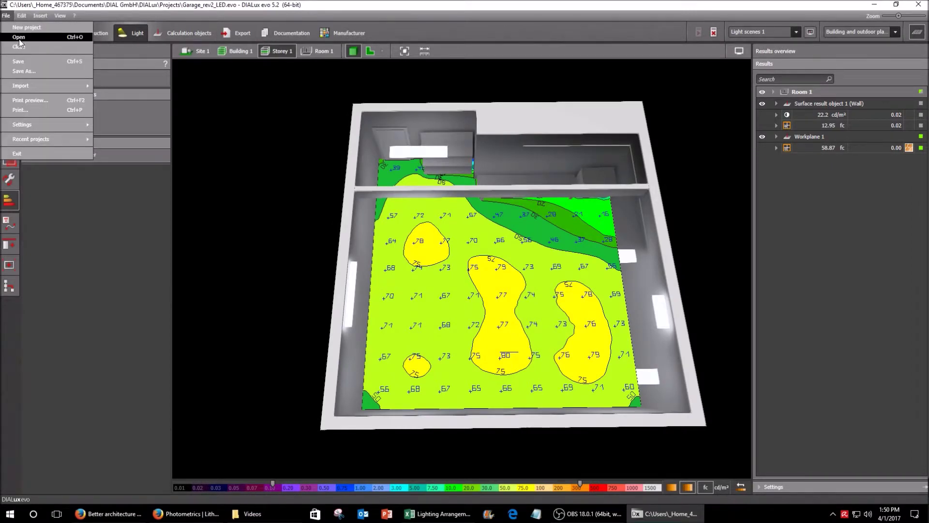
- Open the Garage_rev2.evo project
{"action": "left_click", "coordinate": [19, 37]}
{"action": "left_click", "coordinate": [505, 228]}
{"action": "double_click", "coordinate": [506, 227]}
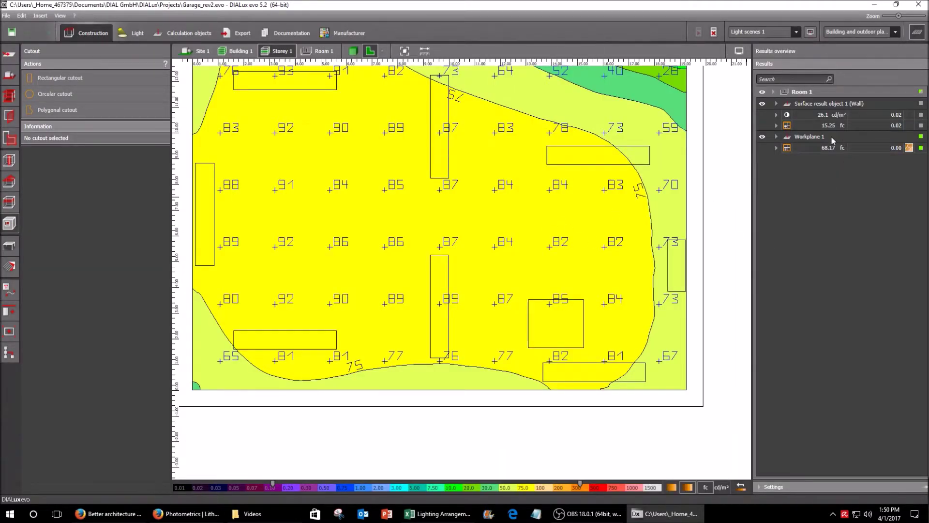
{"action": "scroll", "coordinate": [450, 152], "scroll_direction": "down", "scroll_amount": 4}
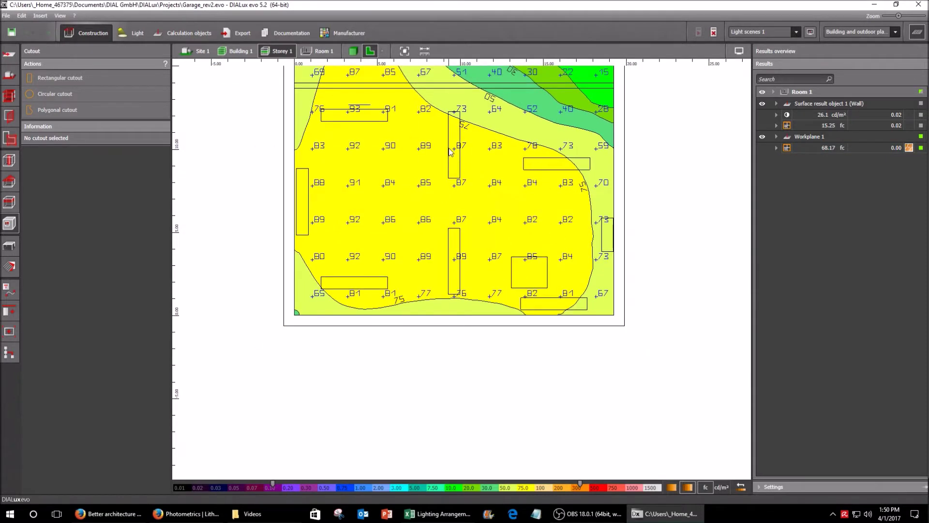
- Switch to Light mode and orbit the garage in 3D, showing Workplane 1 at 68.17 fc
{"action": "left_click", "coordinate": [132, 32]}
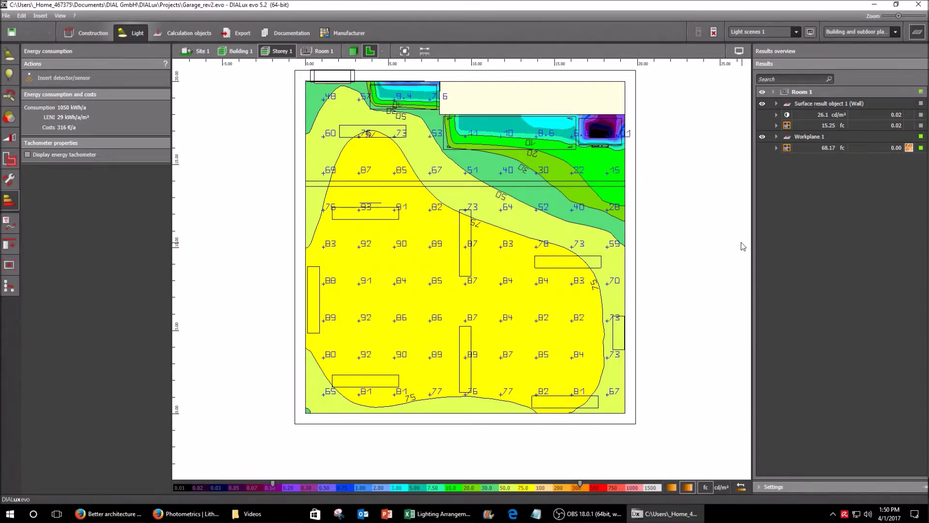
{"action": "left_click", "coordinate": [517, 269]}
{"action": "left_click", "coordinate": [353, 51]}
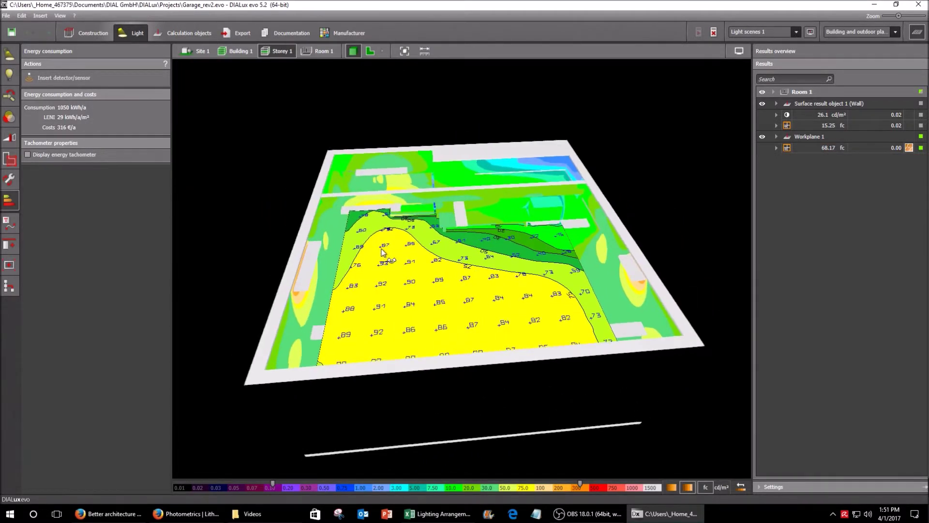
{"action": "left_click_drag", "start_coordinate": [457, 214], "coordinate": [481, 229]}
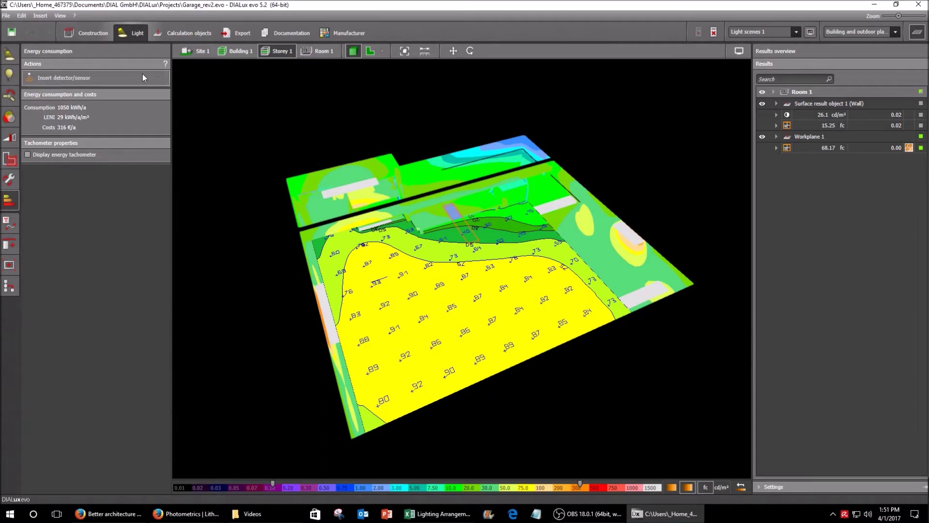
{"action": "left_click", "coordinate": [9, 54]}
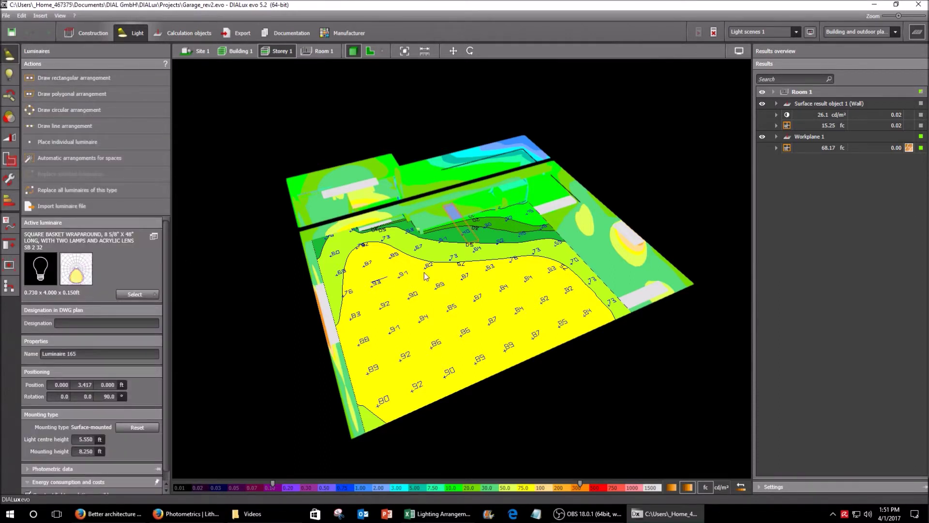
- Drag Luminaire 165 to 1.968, 2.596 ft in plan and recalculate, giving Workplane 1 68.14 fc
{"action": "right_click", "coordinate": [455, 211]}
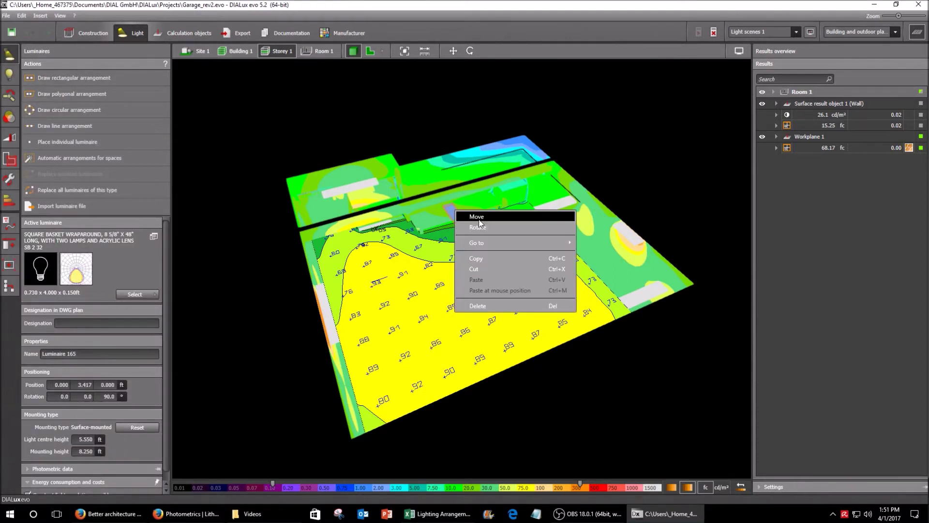
{"action": "left_click", "coordinate": [478, 219]}
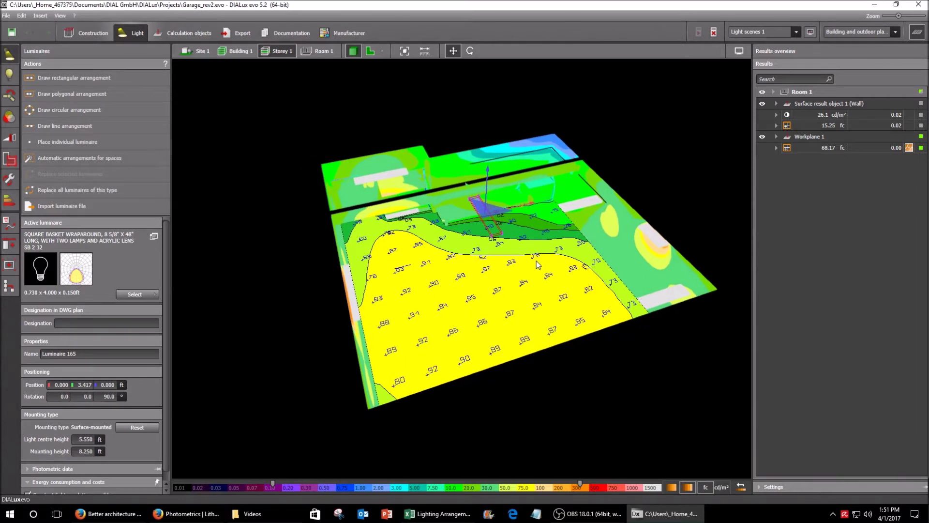
{"action": "left_click", "coordinate": [538, 264]}
{"action": "left_click", "coordinate": [489, 272]}
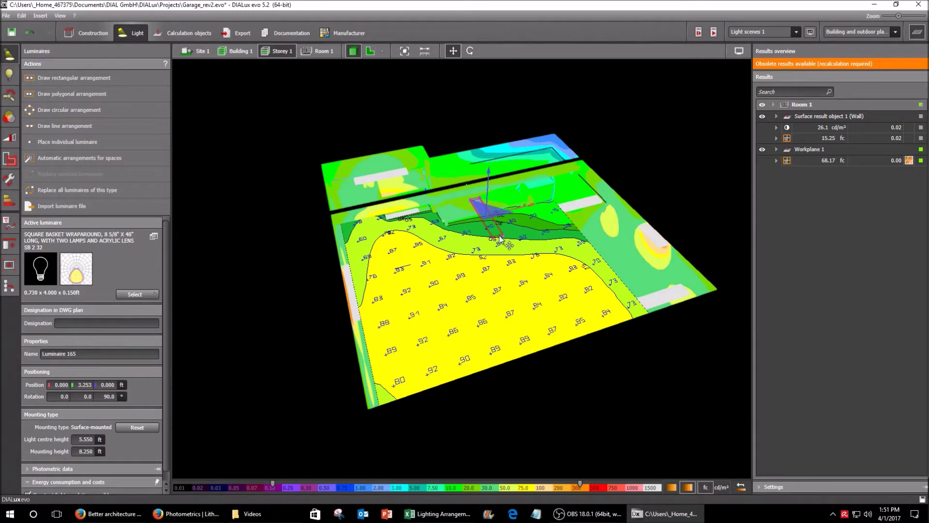
{"action": "middle_click_drag", "start_coordinate": [507, 251], "coordinate": [421, 126]}
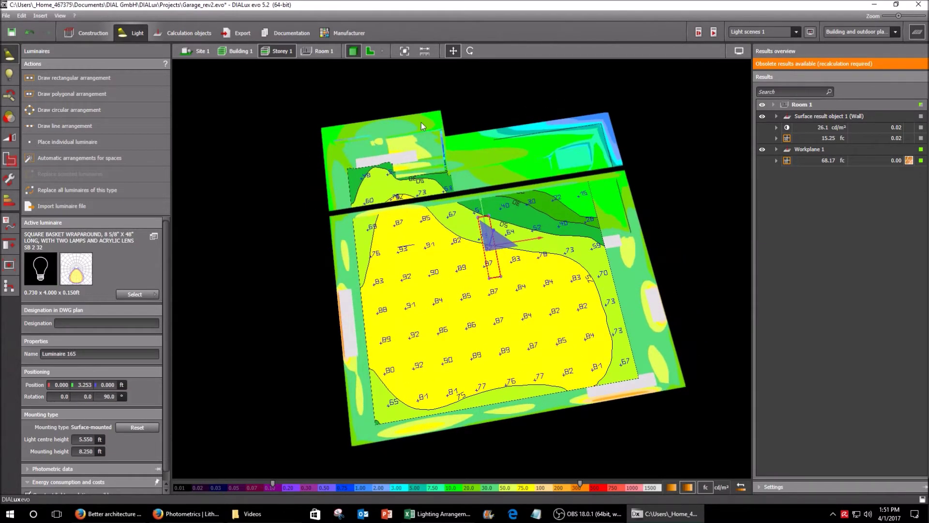
{"action": "left_click", "coordinate": [371, 51]}
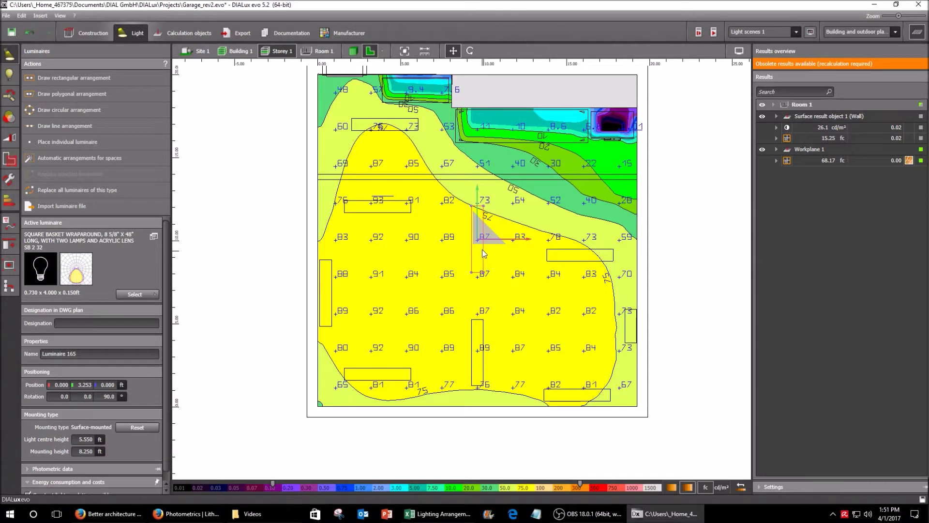
{"action": "left_click_drag", "start_coordinate": [483, 261], "coordinate": [514, 272]}
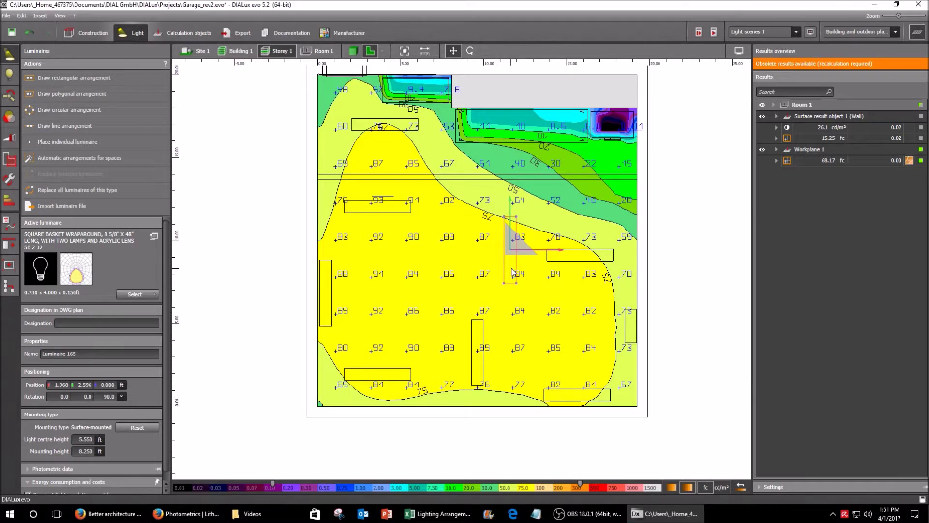
{"action": "left_click", "coordinate": [668, 283]}
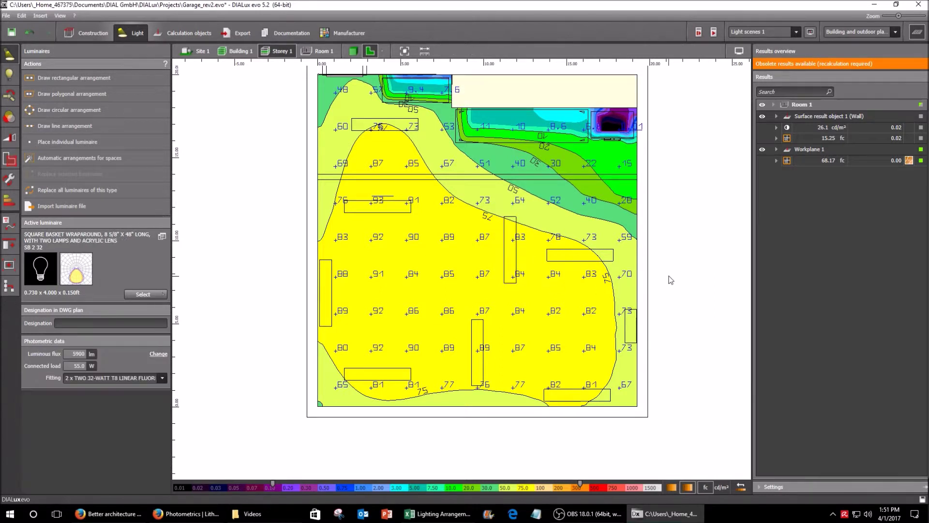
{"action": "left_click", "coordinate": [713, 34]}
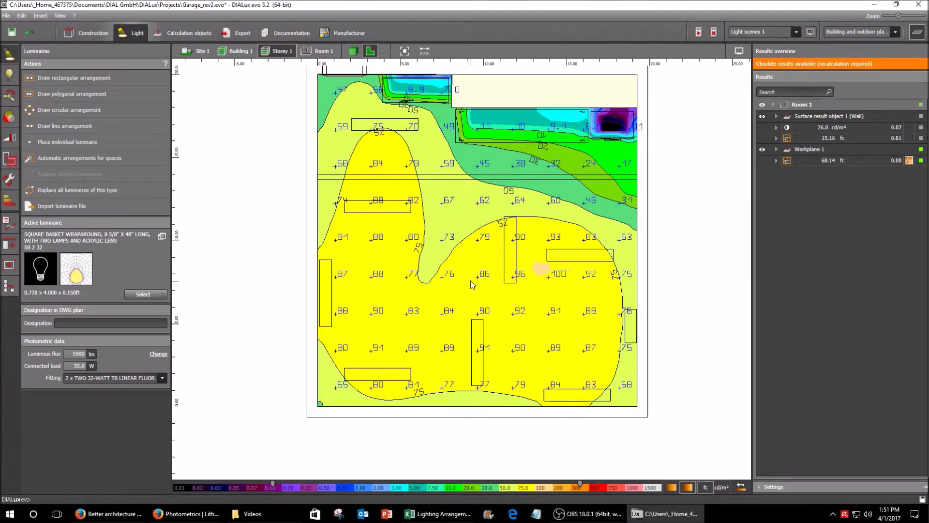
- Hide the workplane's false-colour plot and orbit the room in 3D view
{"action": "left_click", "coordinate": [762, 150]}
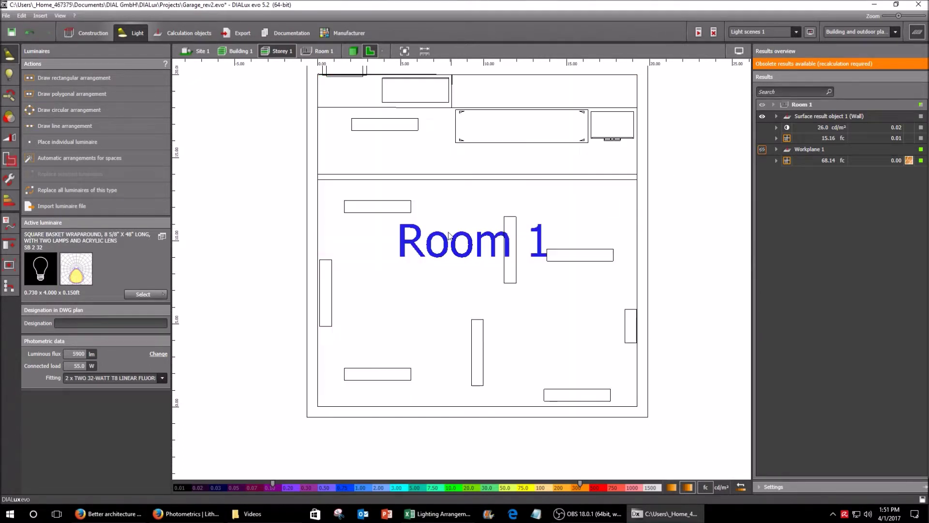
{"action": "left_click", "coordinate": [353, 51]}
{"action": "left_click_drag", "start_coordinate": [449, 225], "coordinate": [545, 173]}
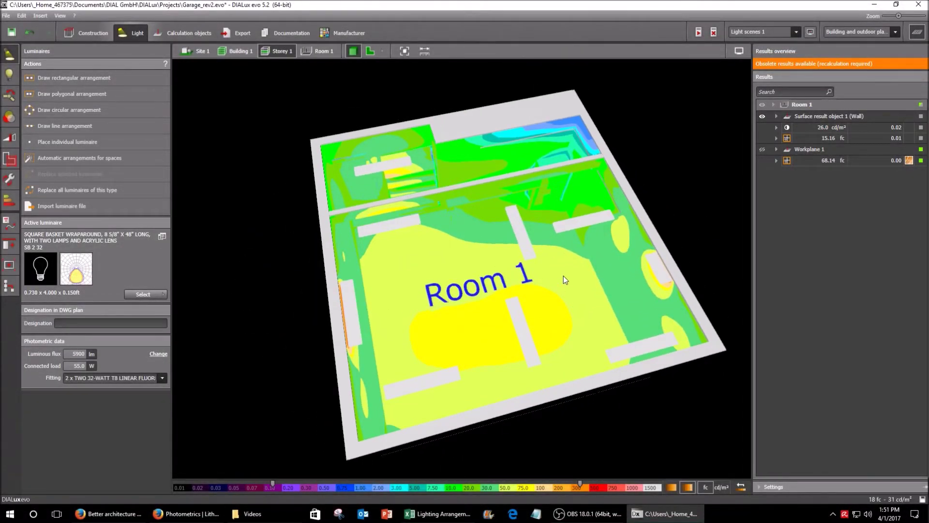
{"action": "left_click_drag", "start_coordinate": [564, 276], "coordinate": [532, 286]}
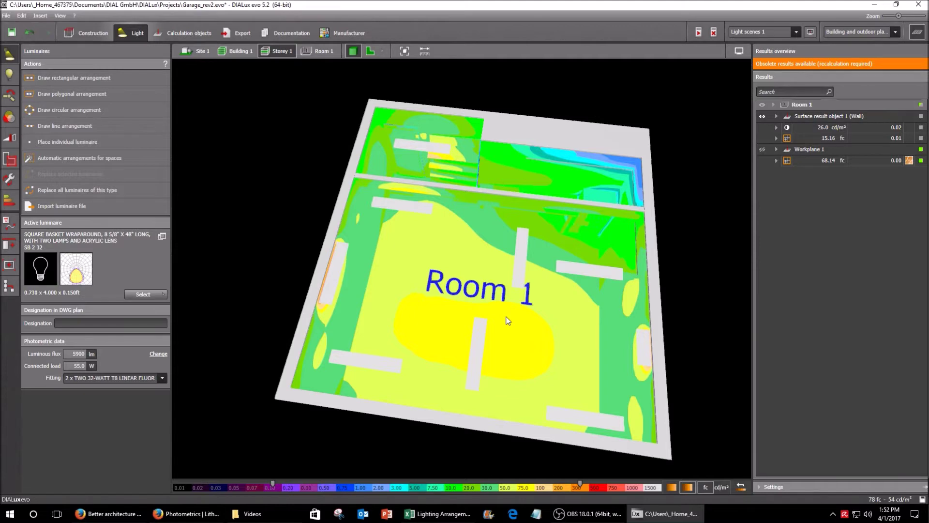
- Rotate the upright luminaire above the Room 1 label from 90° to 0°, accepting invalidated results
{"action": "left_click", "coordinate": [523, 252]}
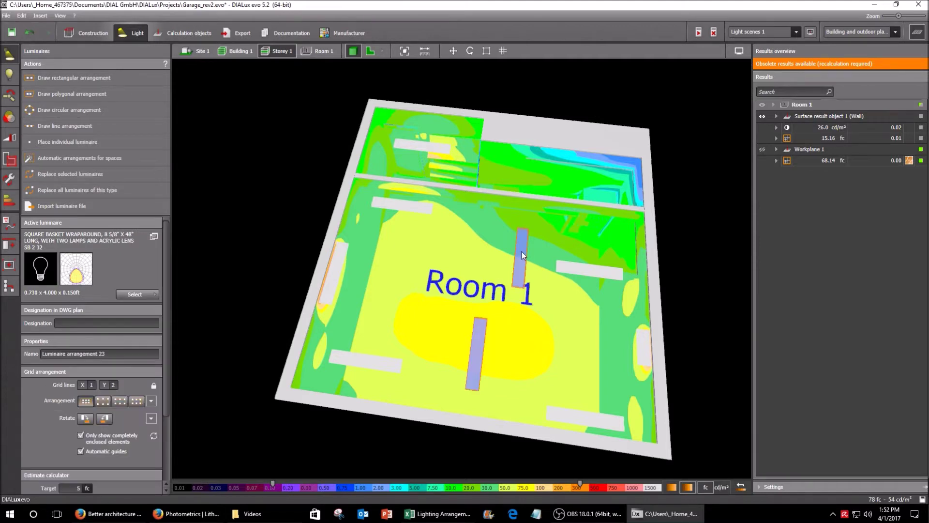
{"action": "right_click_drag", "start_coordinate": [523, 255], "coordinate": [501, 254]}
{"action": "right_click", "coordinate": [514, 281]}
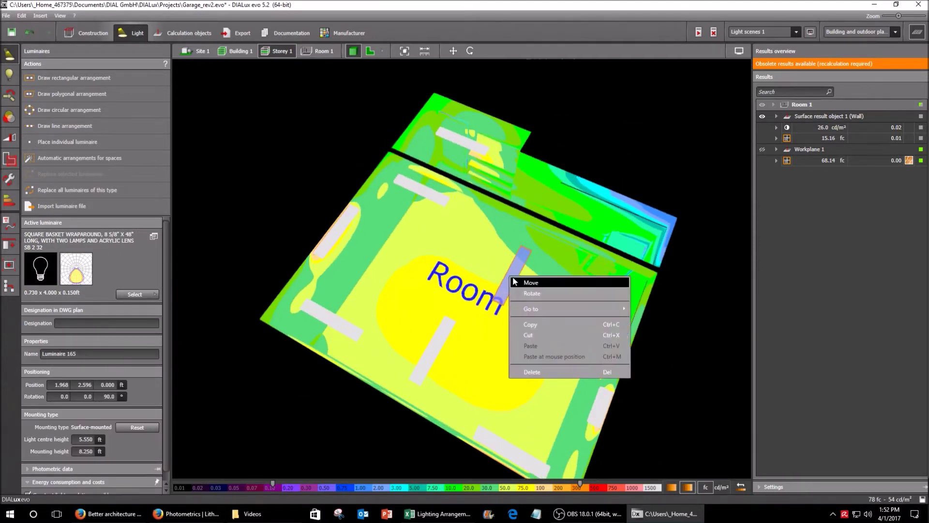
{"action": "left_click", "coordinate": [530, 293]}
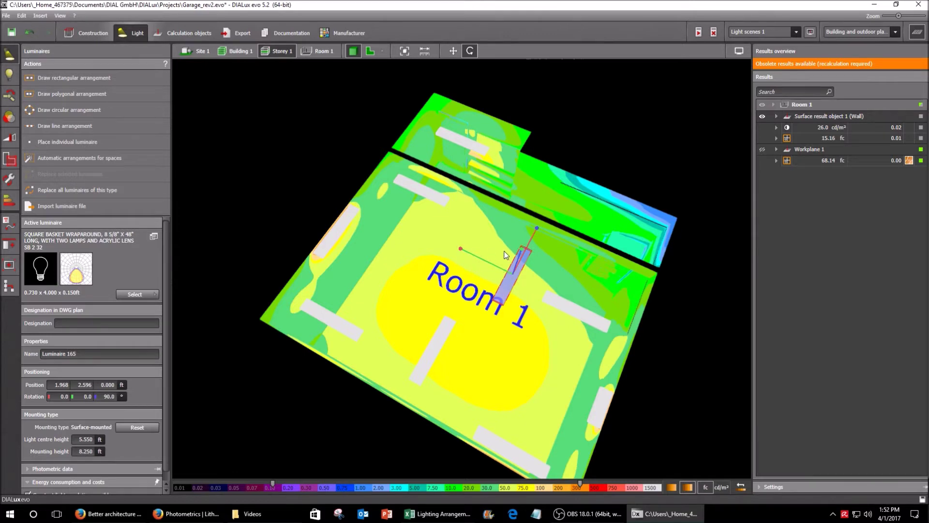
{"action": "right_click_drag", "start_coordinate": [469, 269], "coordinate": [538, 278]}
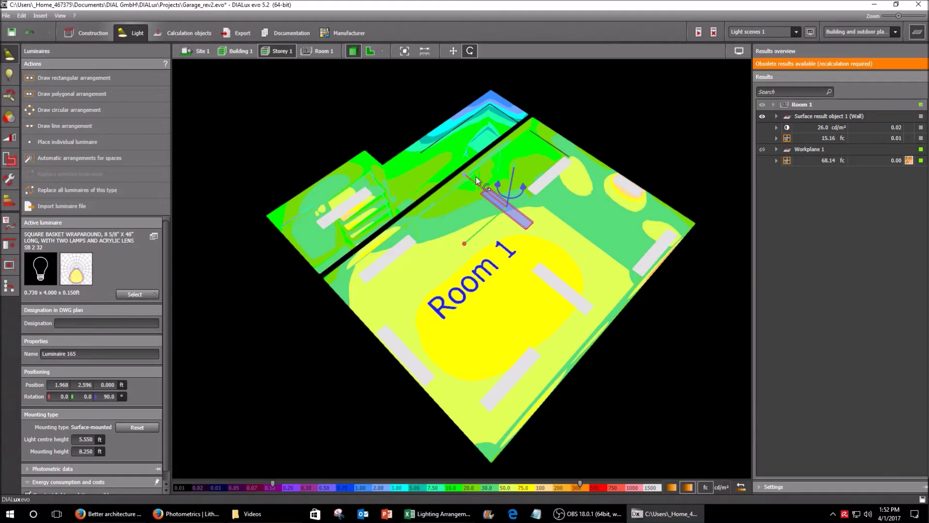
{"action": "left_click_drag", "start_coordinate": [475, 176], "coordinate": [542, 174]}
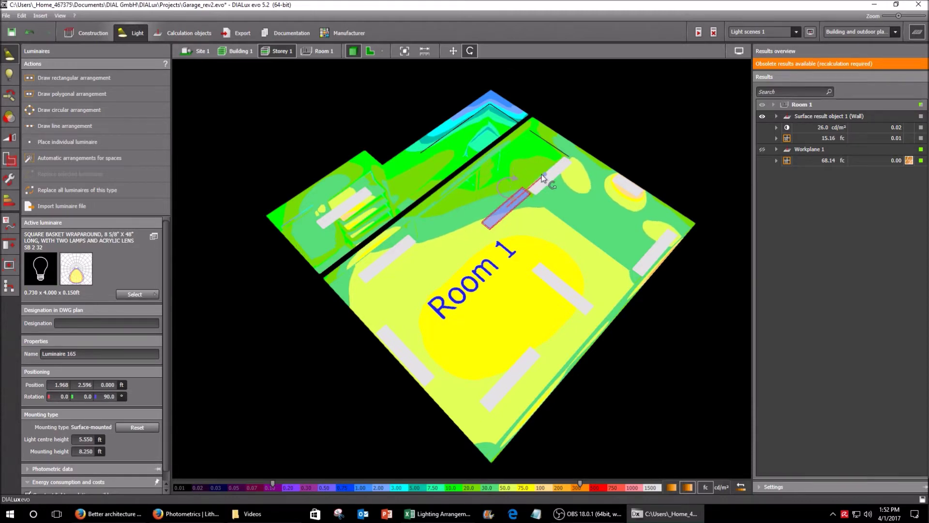
{"action": "left_click", "coordinate": [442, 273]}
{"action": "mouse_move", "coordinate": [501, 220]}
{"action": "right_mouse_down"}
{"action": "mouse_move", "coordinate": [433, 242]}
{"action": "mouse_move", "coordinate": [338, 85]}
{"action": "right_mouse_up"}
{"action": "left_click", "coordinate": [370, 51]}
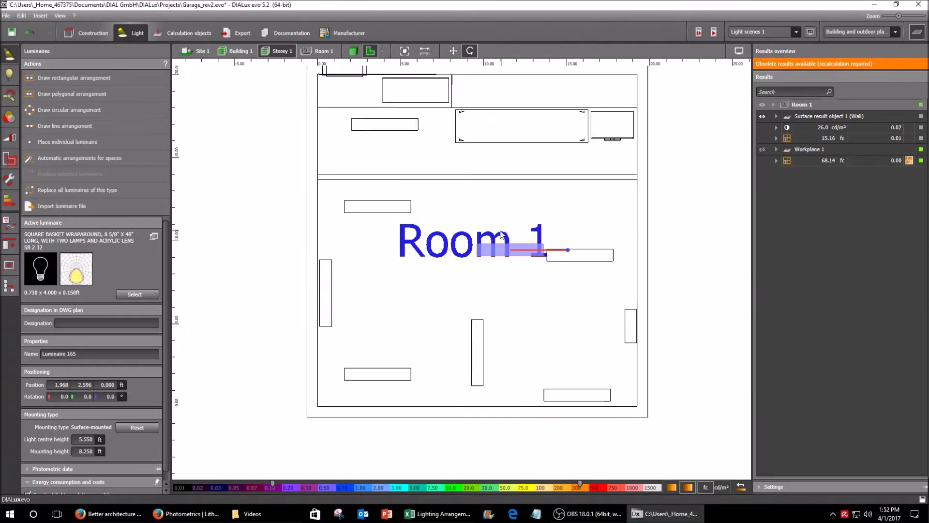
- Select the two horizontal left luminaires and keep the first arrangement spacing layout
{"action": "left_click", "coordinate": [504, 251]}
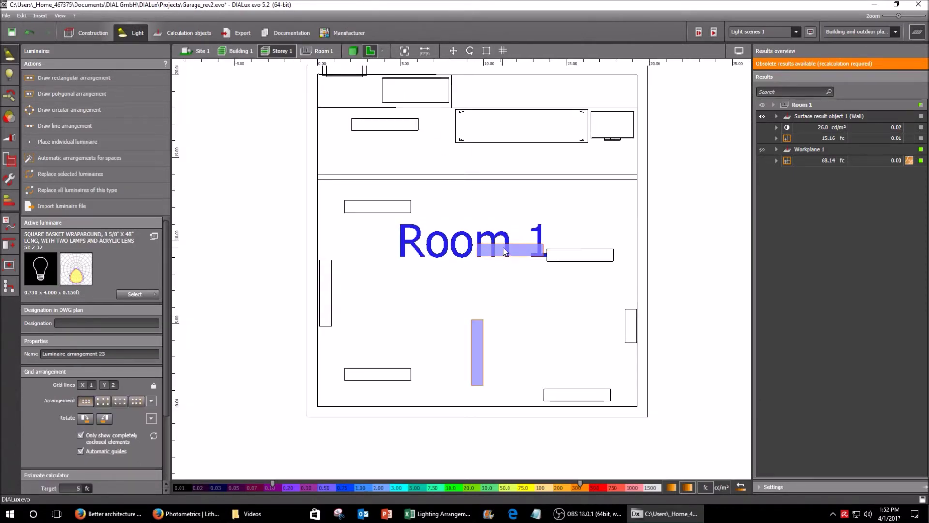
{"action": "key", "text": "Escape"}
{"action": "left_click", "coordinate": [374, 209]}
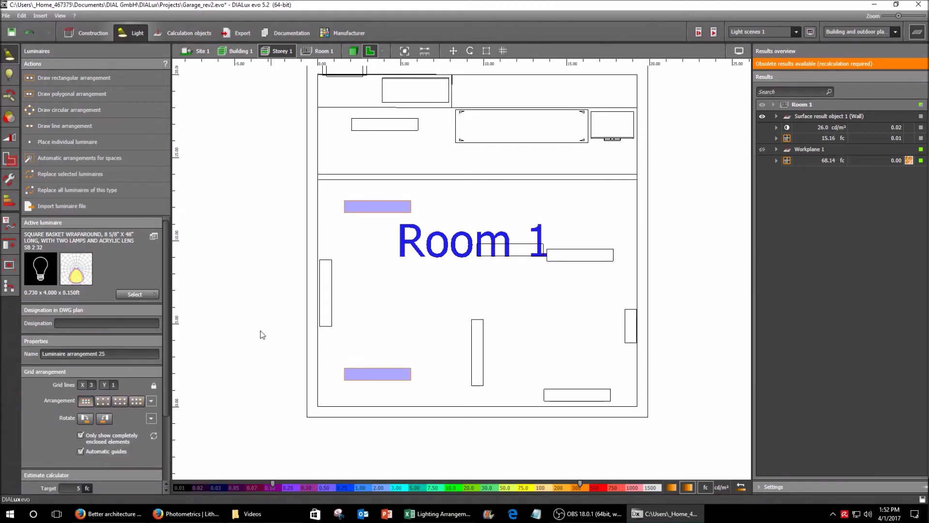
{"action": "left_click", "coordinate": [103, 400]}
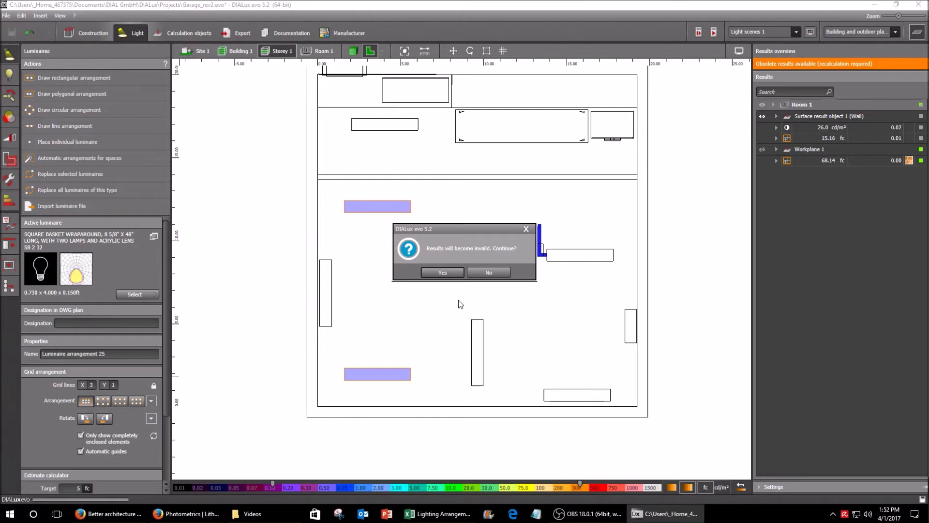
{"action": "left_click", "coordinate": [441, 272]}
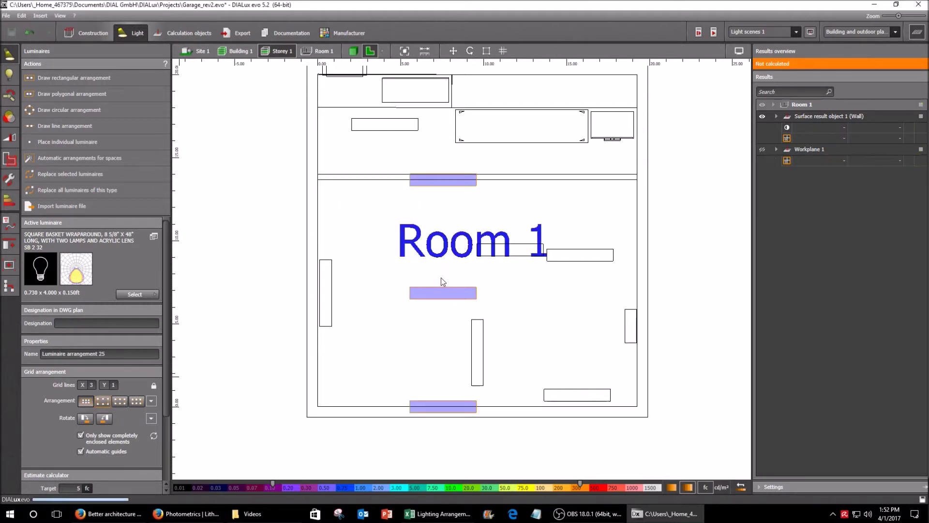
{"action": "left_click", "coordinate": [121, 401]}
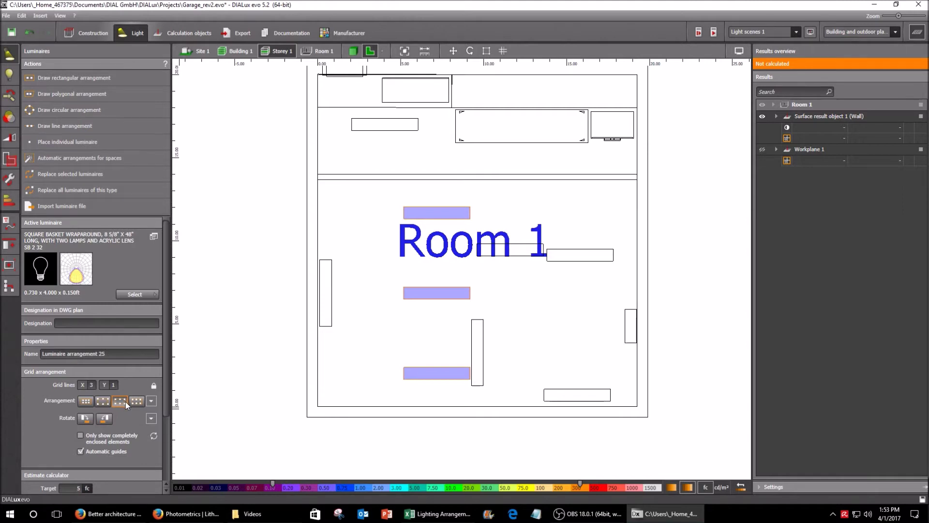
{"action": "left_click", "coordinate": [87, 401]}
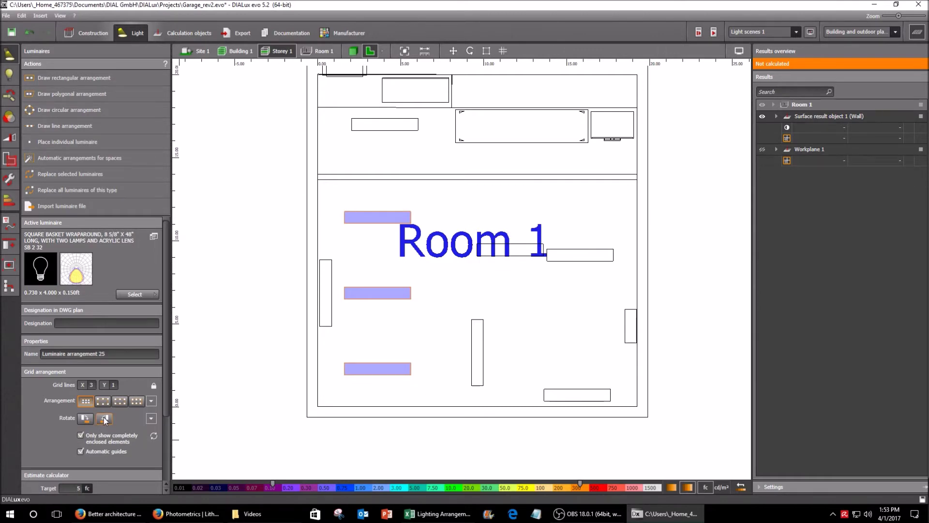
- Set the arrangement's Y grid lines to 2, forming a 3 × 2 grid of six luminaires
{"action": "left_click", "coordinate": [116, 385]}
{"action": "type", "text": "2"}
{"action": "key", "text": "Return"}
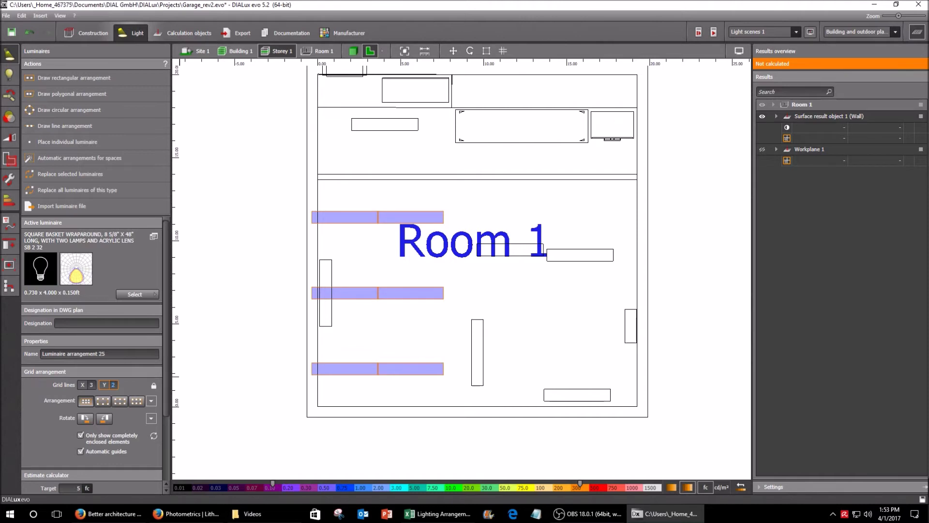
{"action": "left_click", "coordinate": [239, 218]}
{"action": "left_click_drag", "start_coordinate": [270, 270], "coordinate": [322, 196]}
{"action": "left_click", "coordinate": [291, 225]}
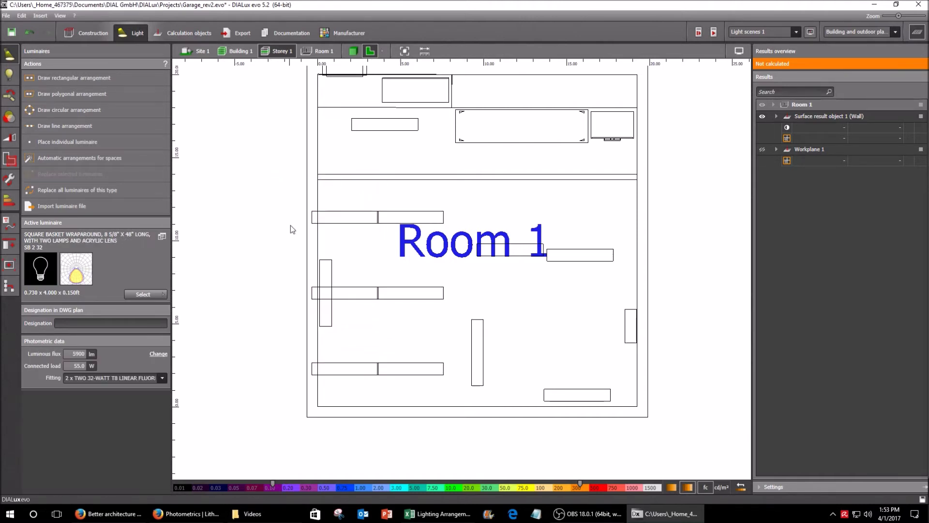
{"action": "scroll", "coordinate": [339, 203], "scroll_direction": "up", "scroll_amount": 2}
{"action": "scroll", "coordinate": [286, 258], "scroll_direction": "down", "scroll_amount": 2}
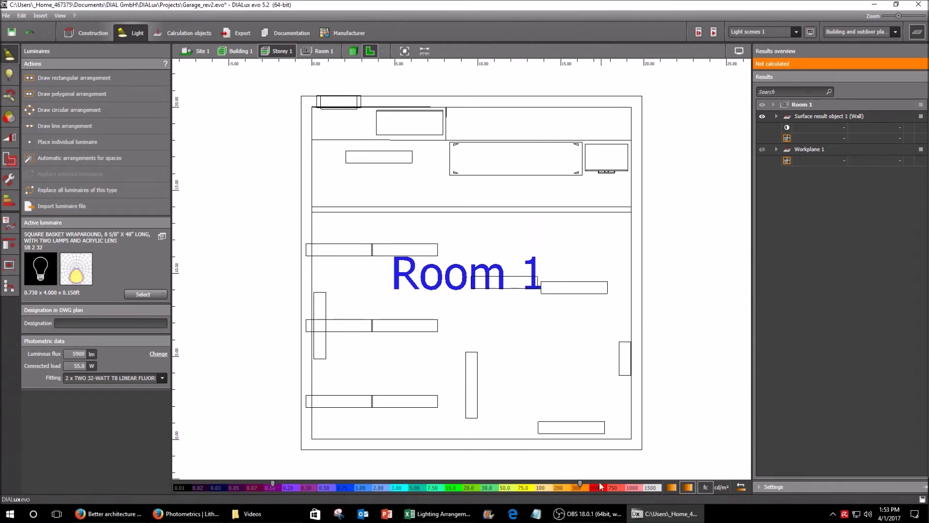
- Bring Lighting Arrangements.xlsx forward and scroll through the foot-candle heat maps, ending at row 1
{"action": "left_click", "coordinate": [438, 513]}
{"action": "left_click", "coordinate": [667, 265]}
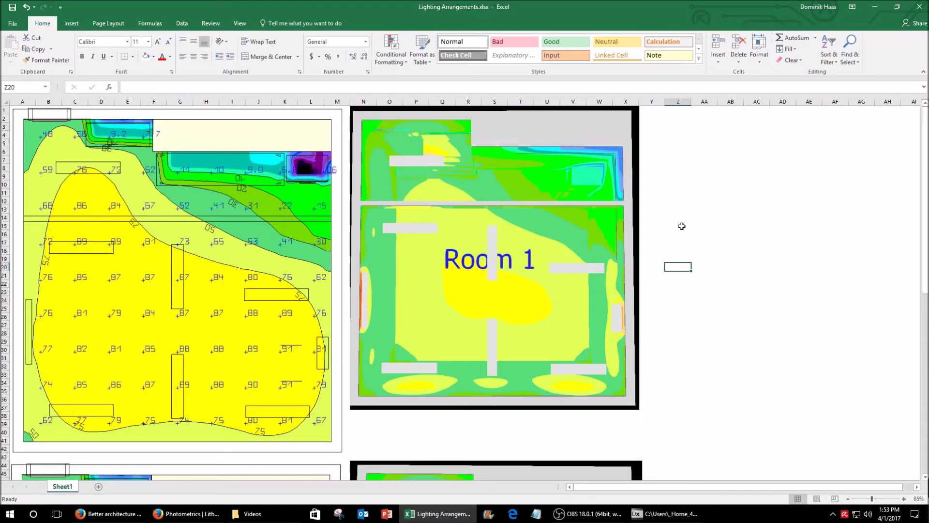
{"action": "scroll", "coordinate": [687, 220], "scroll_direction": "down", "scroll_amount": 20}
{"action": "scroll", "coordinate": [697, 213], "scroll_direction": "up", "scroll_amount": 8}
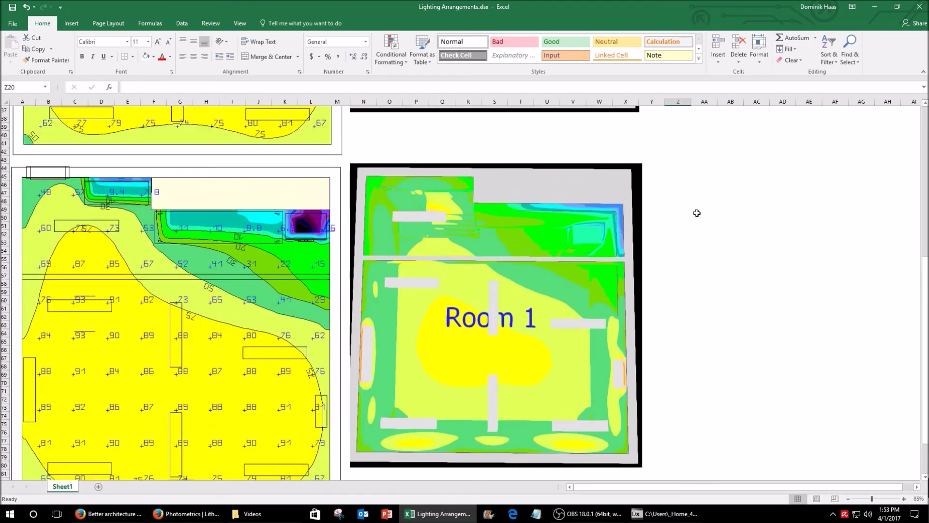
{"action": "scroll", "coordinate": [696, 213], "scroll_direction": "up", "scroll_amount": 12}
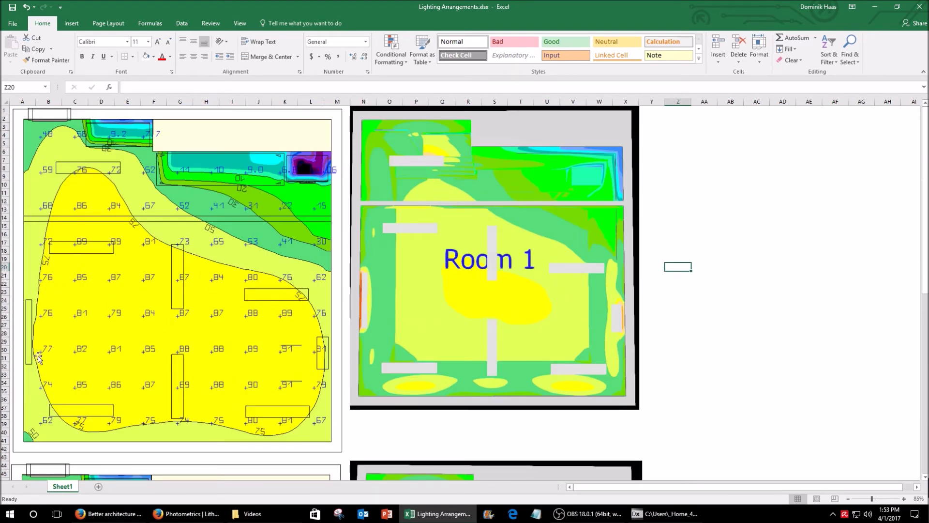
{"action": "scroll", "coordinate": [73, 334], "scroll_direction": "down", "scroll_amount": 11}
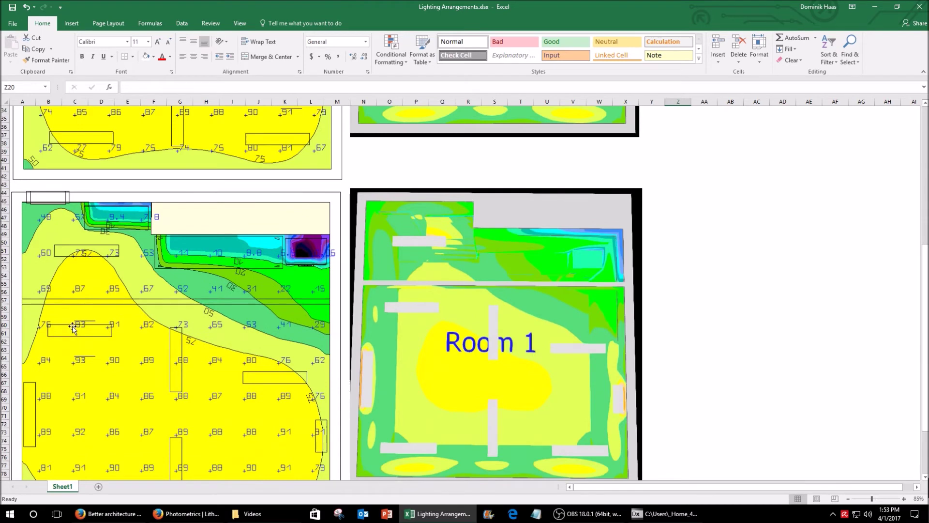
{"action": "scroll", "coordinate": [74, 320], "scroll_direction": "down", "scroll_amount": 2}
{"action": "scroll", "coordinate": [78, 271], "scroll_direction": "down", "scroll_amount": 2}
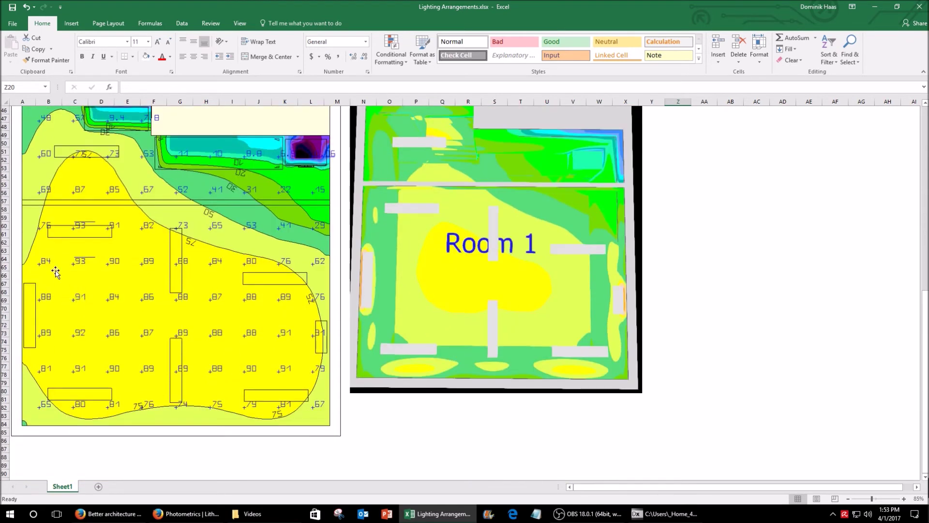
{"action": "scroll", "coordinate": [245, 290], "scroll_direction": "up", "scroll_amount": 2}
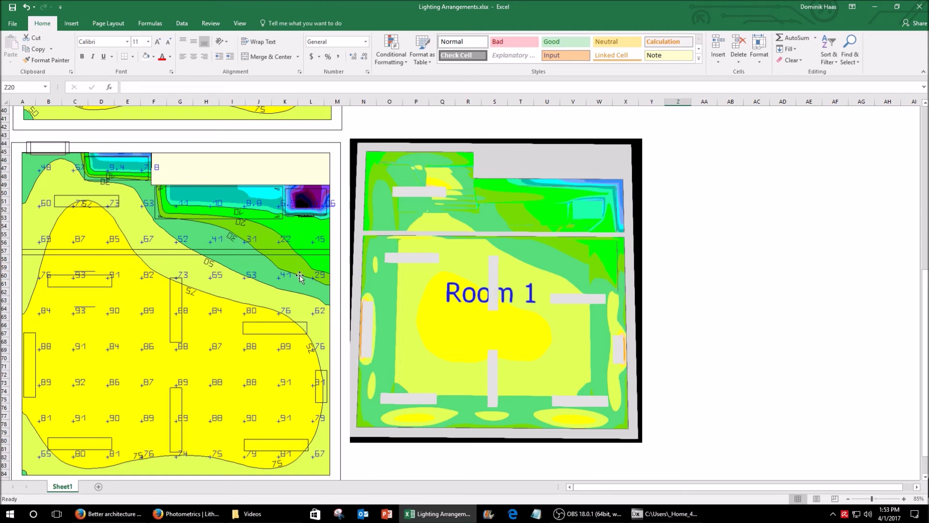
{"action": "scroll", "coordinate": [300, 275], "scroll_direction": "up", "scroll_amount": 4}
{"action": "scroll", "coordinate": [300, 276], "scroll_direction": "up", "scroll_amount": 9}
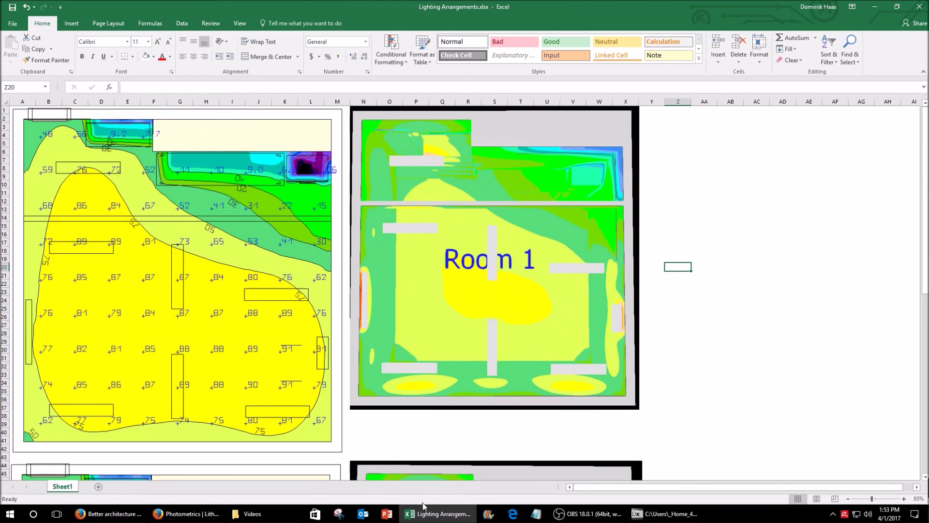
- Glance at the Lithonia photometrics and DIAL web pages, then return to DIALux evo's Room 1 plan
{"action": "left_click", "coordinate": [664, 513]}
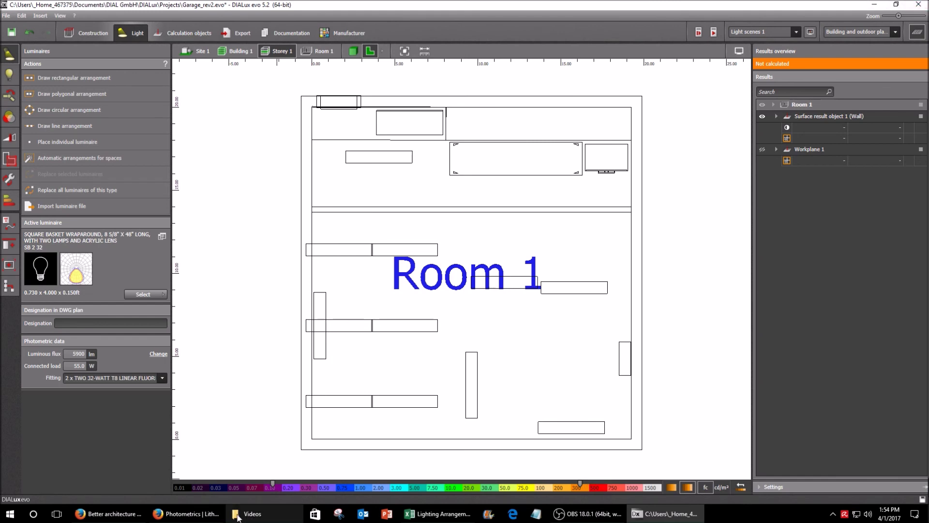
{"action": "left_click", "coordinate": [196, 516]}
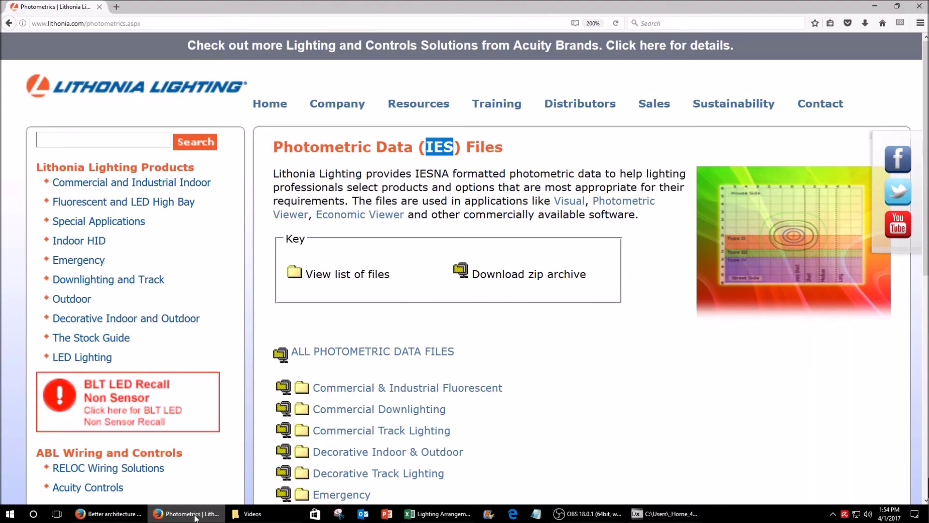
{"action": "left_click", "coordinate": [214, 512]}
{"action": "left_click", "coordinate": [107, 514]}
{"action": "scroll", "coordinate": [259, 315], "scroll_direction": "down", "scroll_amount": 3}
{"action": "scroll", "coordinate": [260, 315], "scroll_direction": "up", "scroll_amount": 3}
{"action": "left_click", "coordinate": [644, 513]}
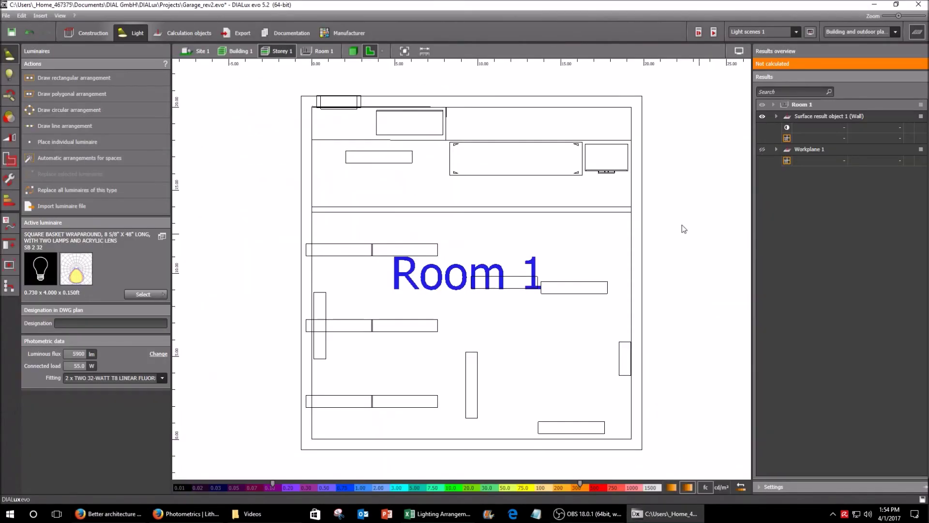